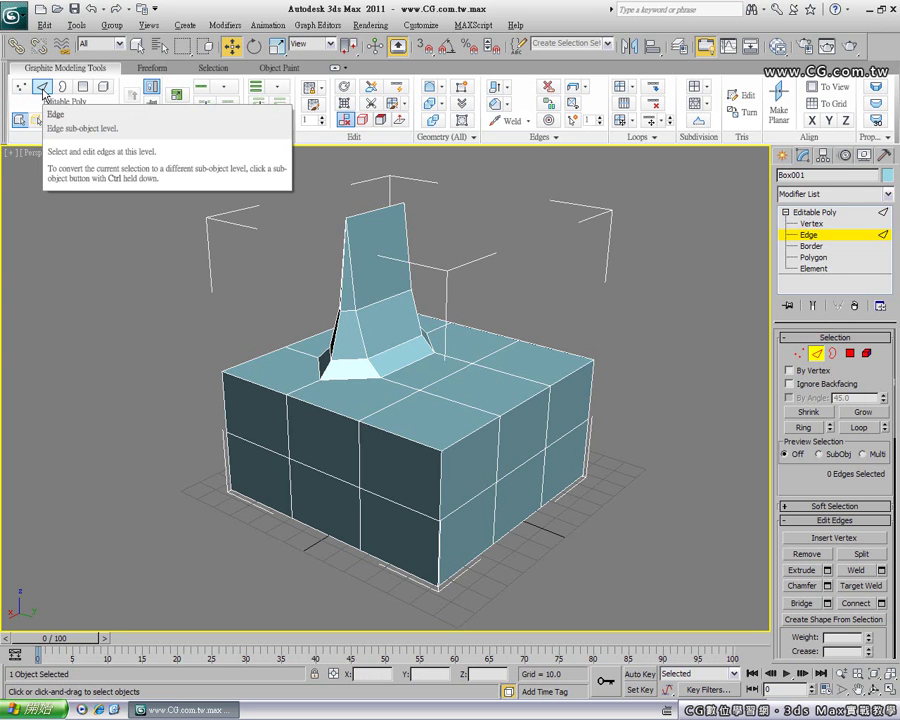
Delete the top face beside the spike to open a square hole in the box
click(62, 88)
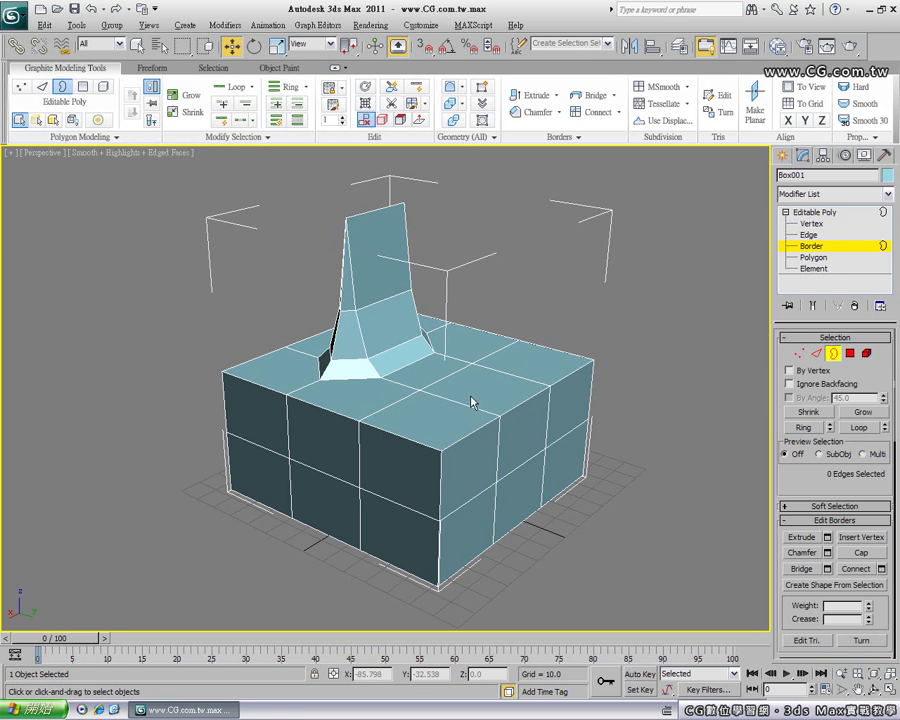
click(84, 88)
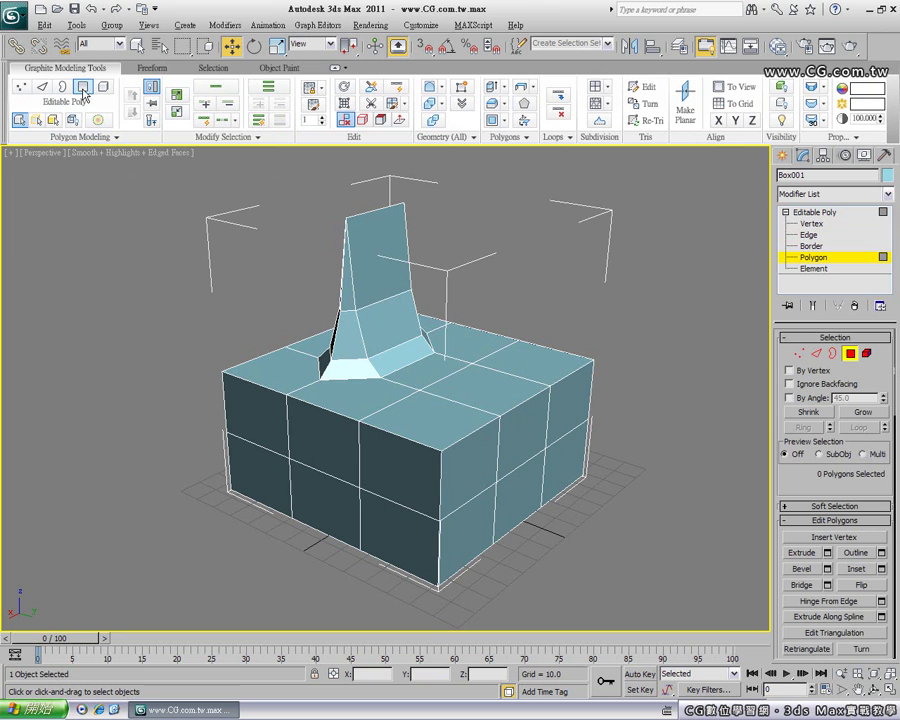
click(478, 386)
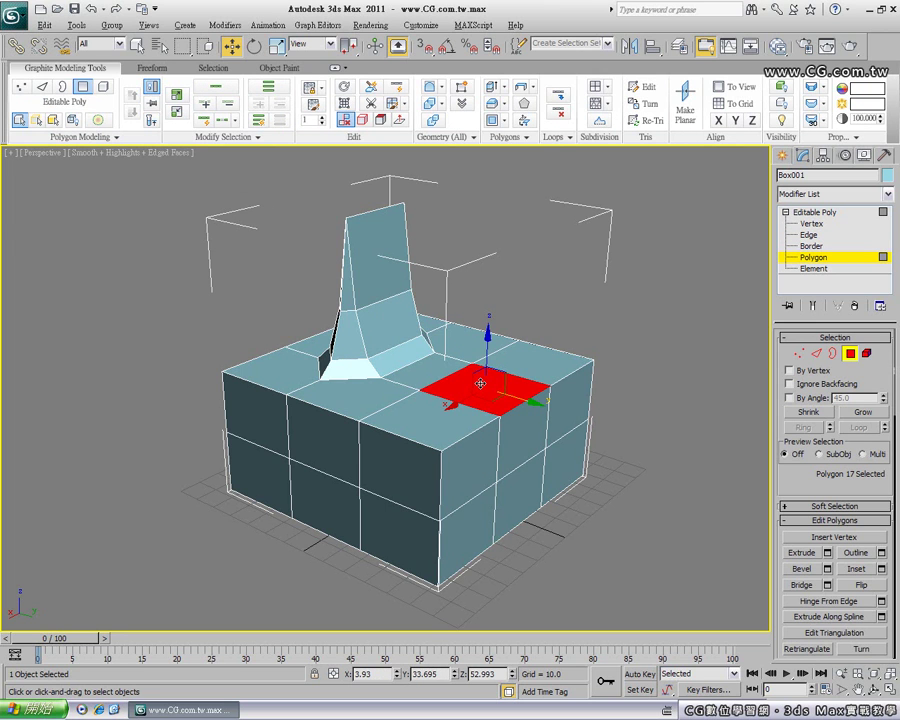
key(Delete)
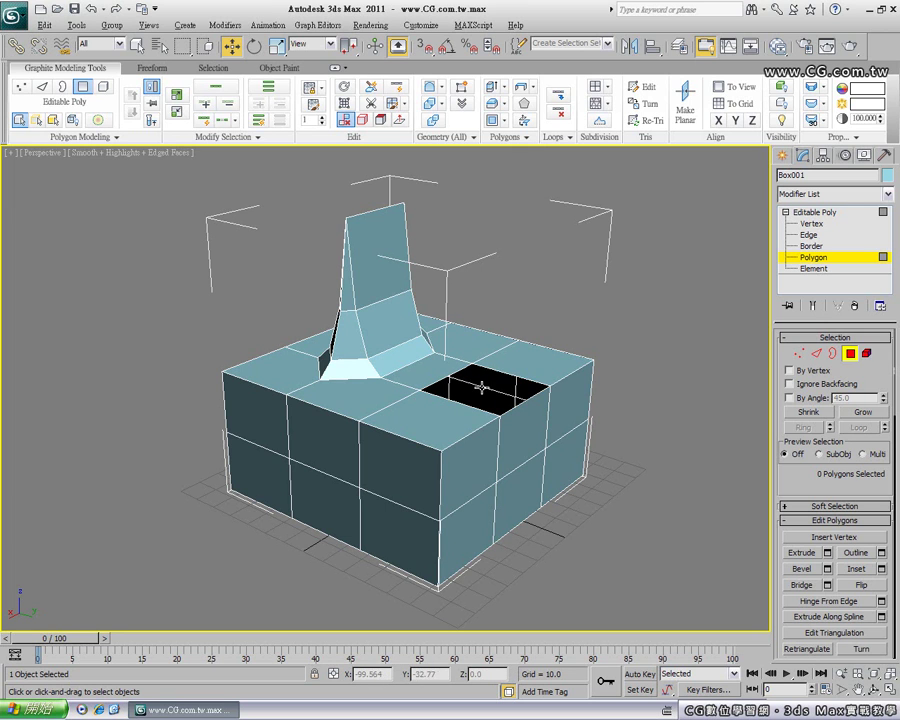
Select the hole's border, try pushing the rim down, then undo it back to flush
click(63, 92)
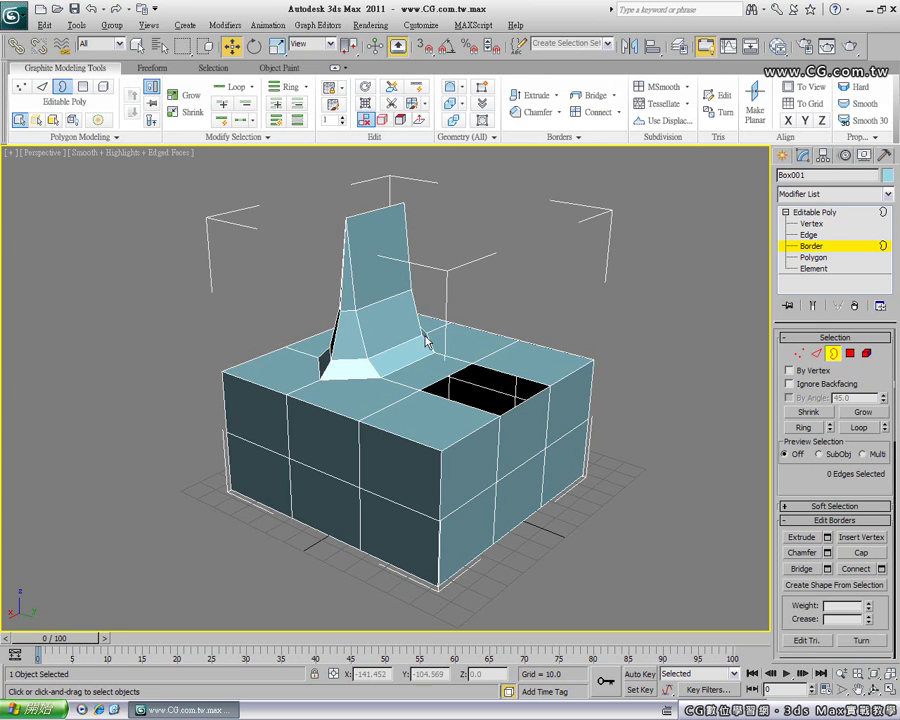
click(498, 371)
drag(498, 371, 485, 372)
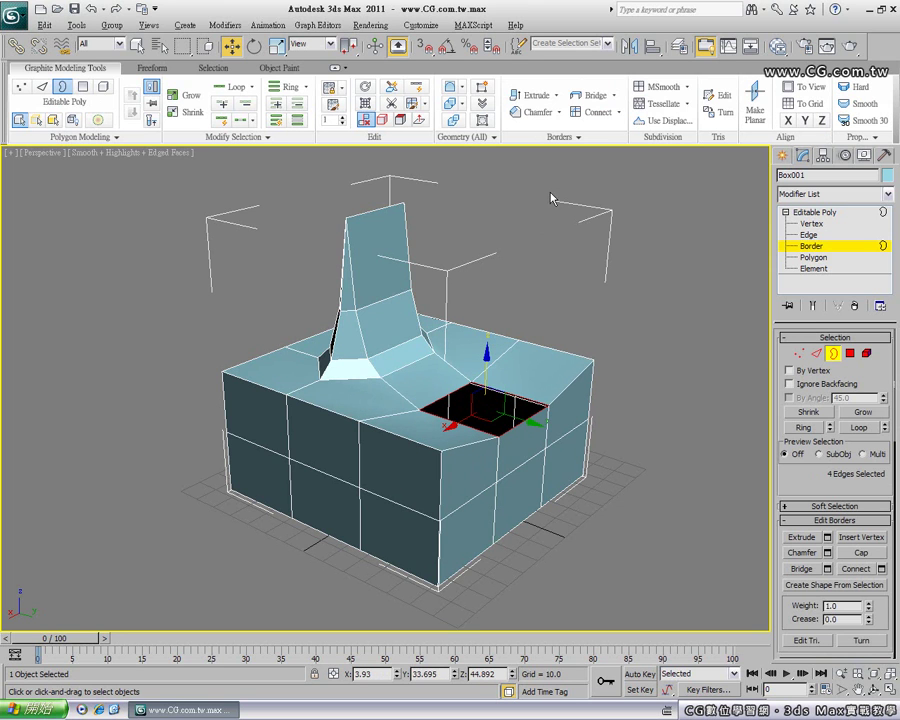
key(ctrl+z)
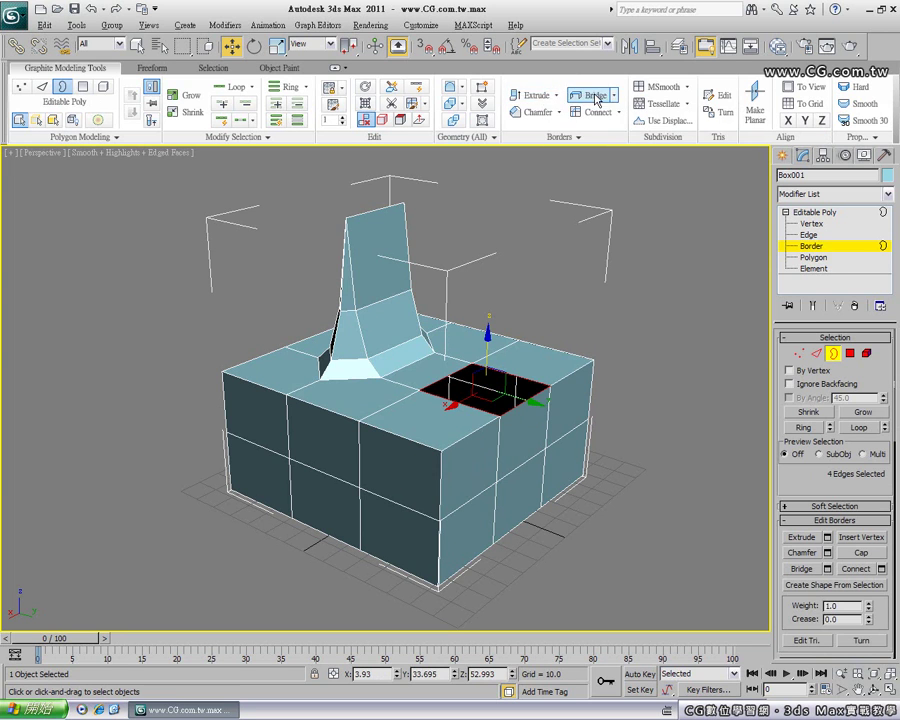
click(532, 97)
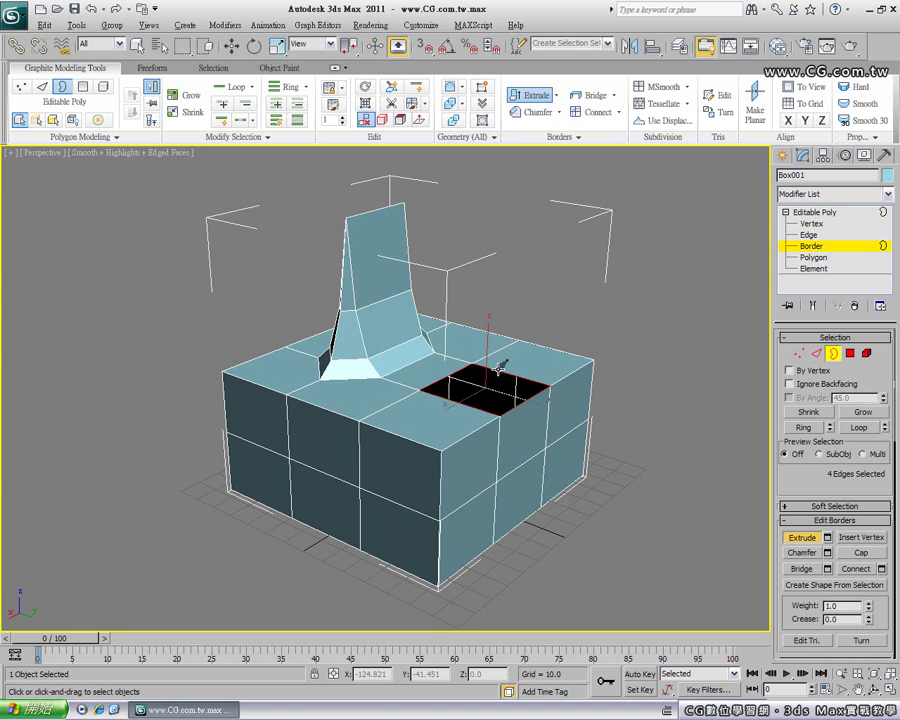
drag(499, 369, 521, 358)
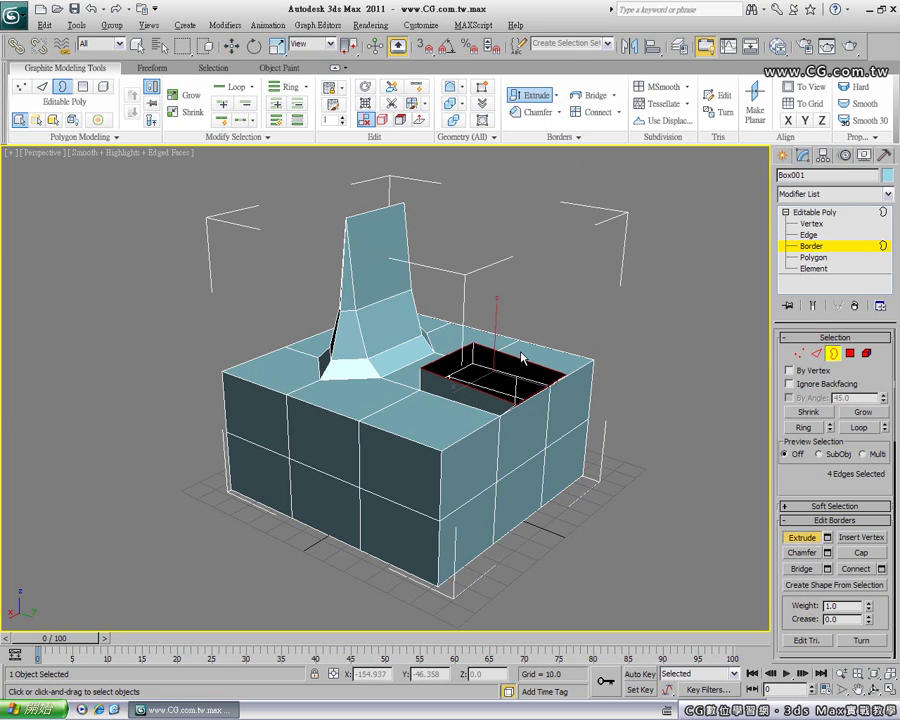
key(ctrl+z)
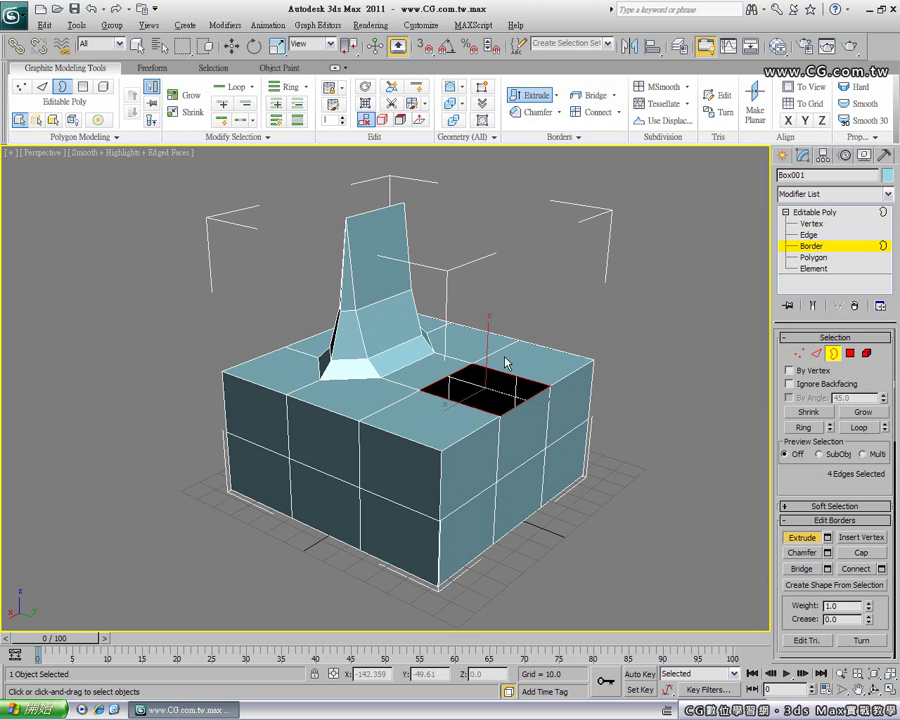
key(w)
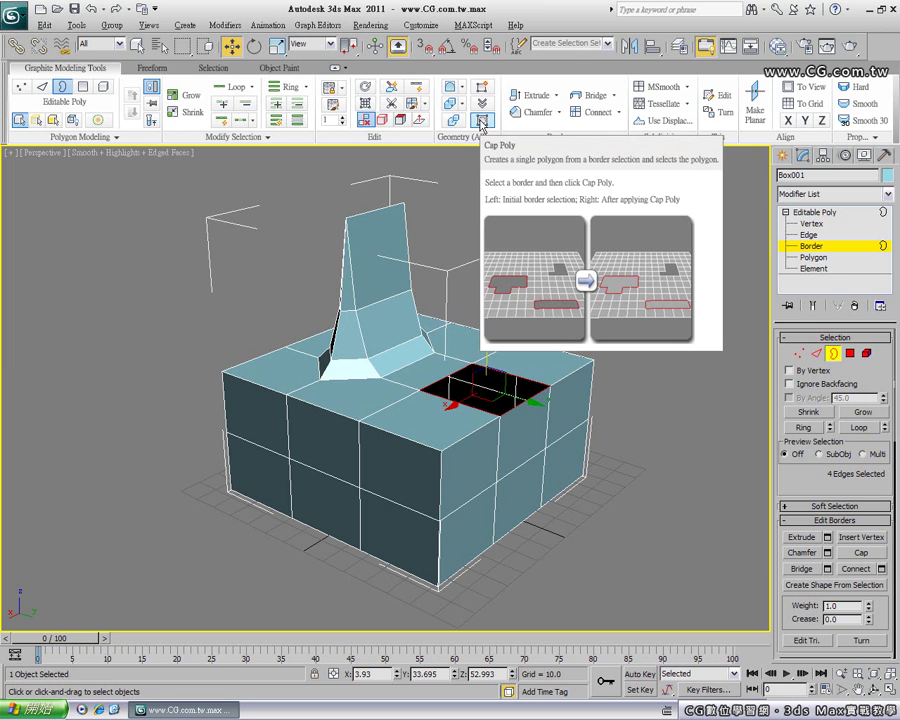
Cap the hole with a polygon, then delete that cap to reopen the hole
click(481, 121)
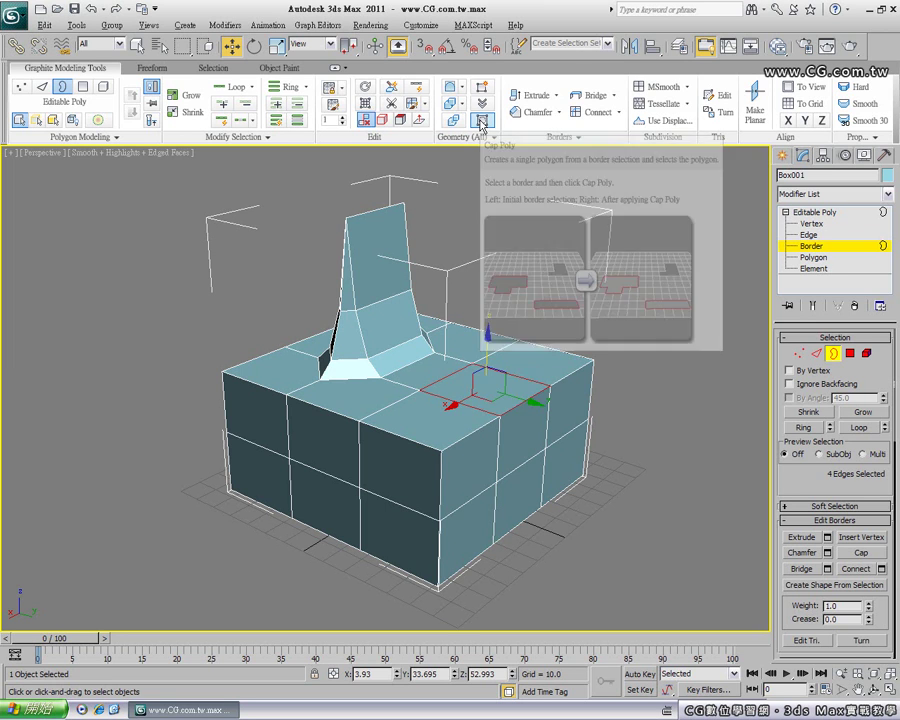
key(4)
click(498, 387)
key(Delete)
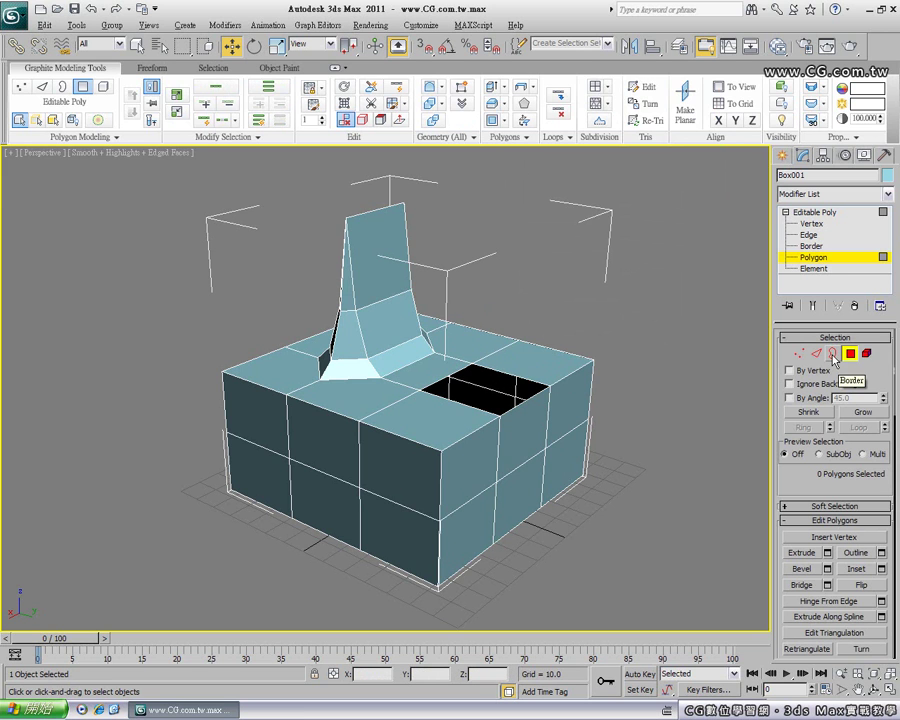
Reselect the hole's border, fill it with a cap polygon again and deselect
click(833, 354)
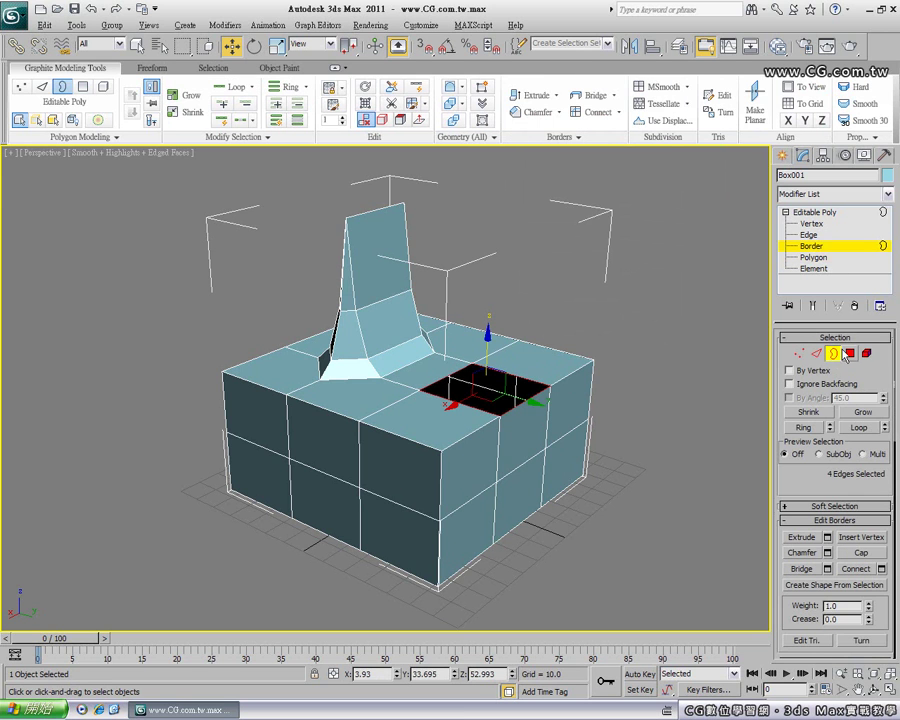
click(552, 355)
click(505, 375)
click(859, 553)
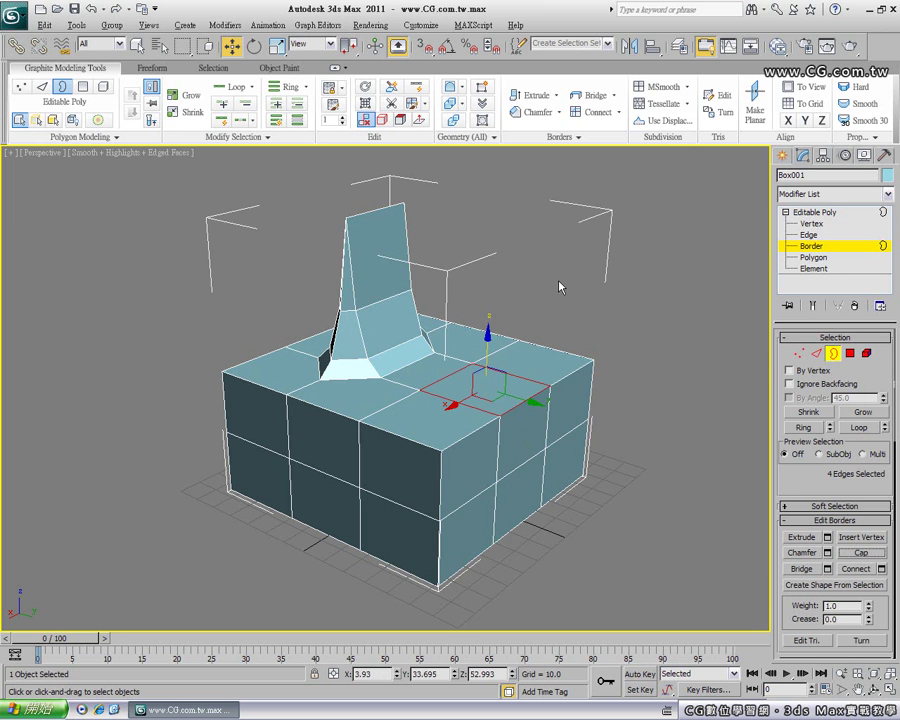
click(474, 375)
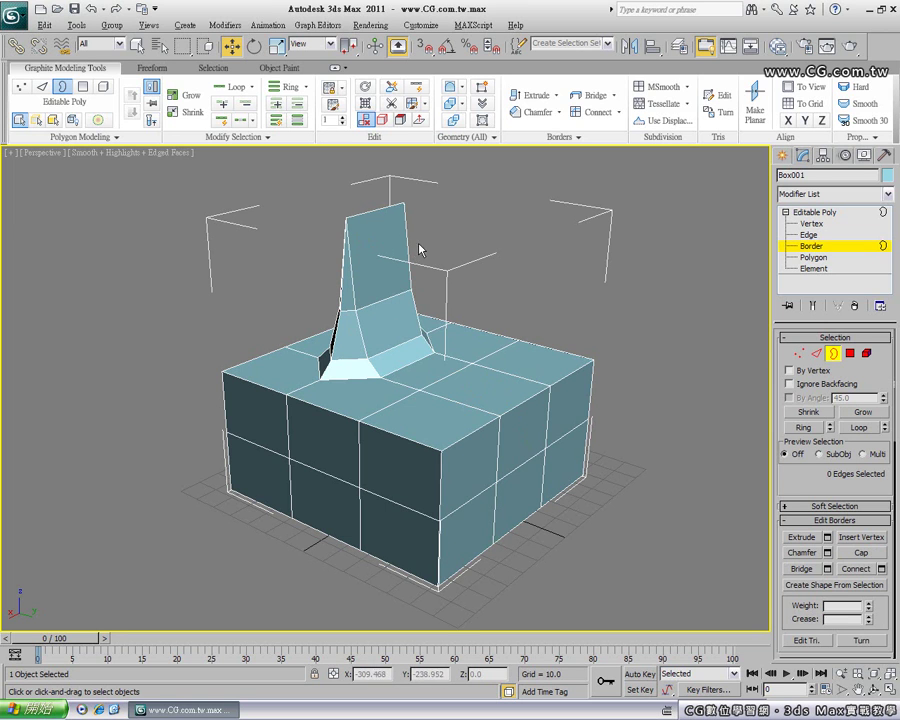
click(103, 9)
drag(180, 130, 180, 208)
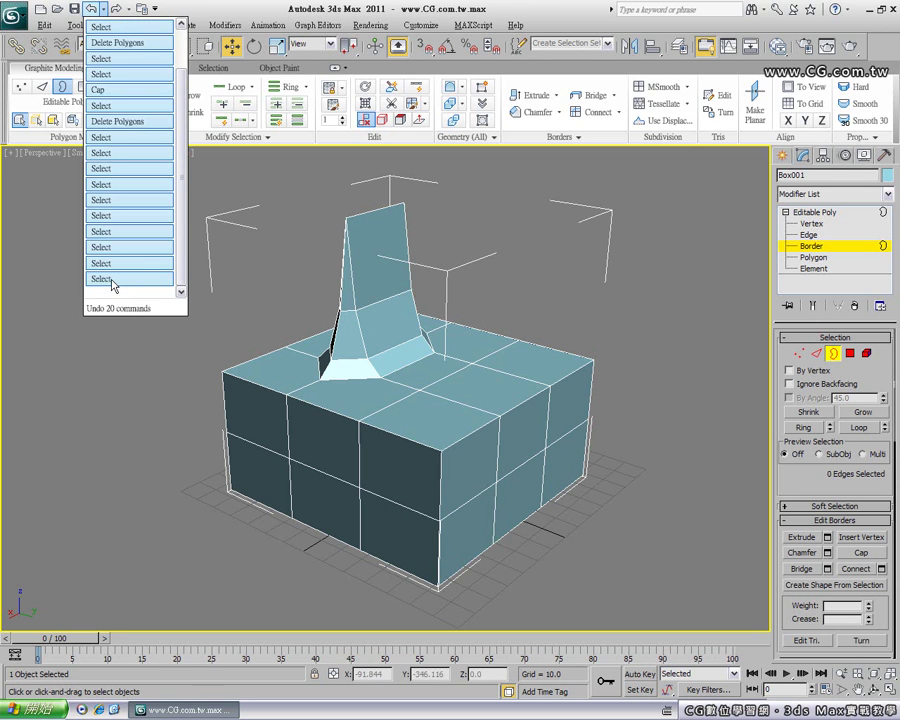
click(234, 256)
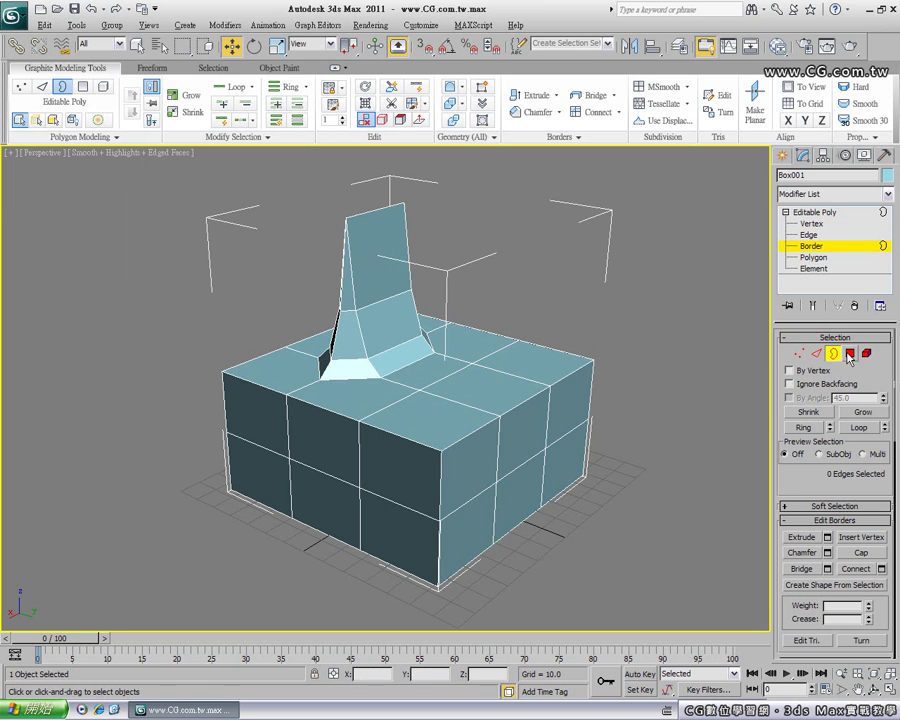
Delete the spike's upper faces and its front and inner faces
click(83, 88)
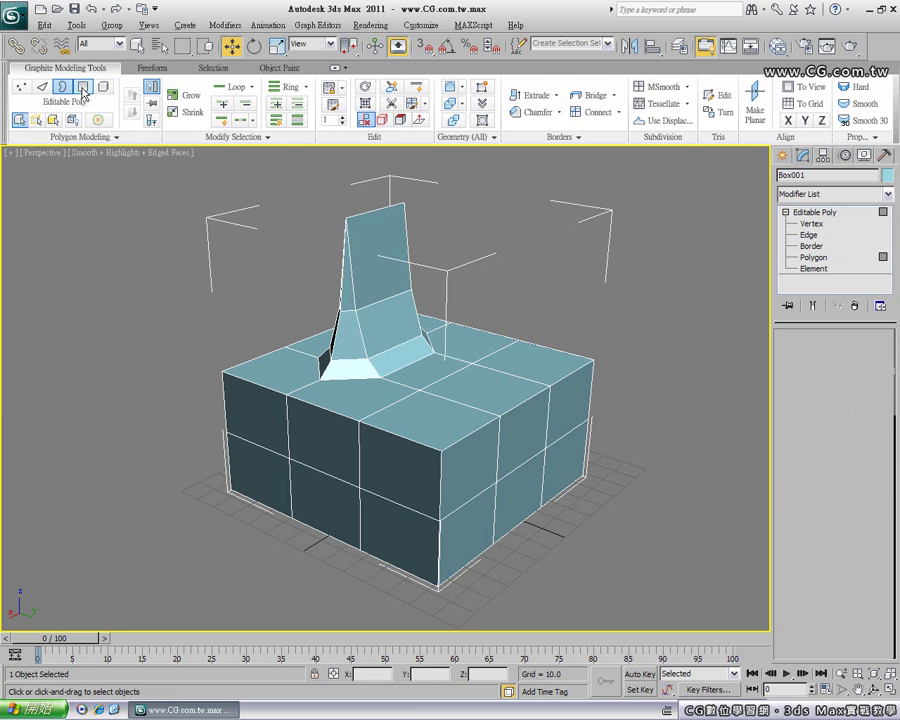
drag(298, 178, 456, 289)
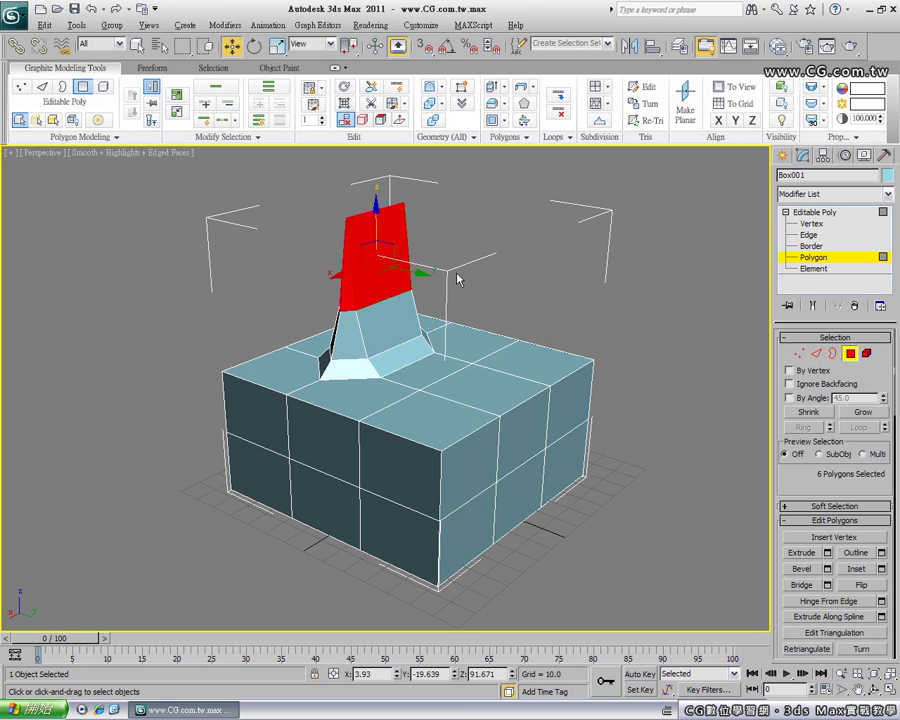
key(Delete)
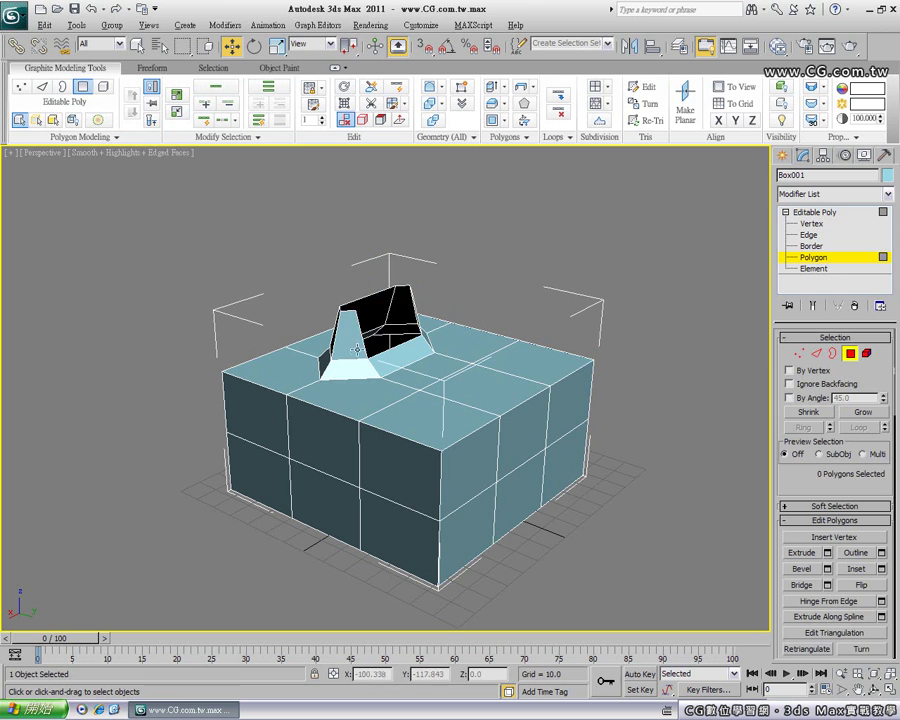
click(357, 349)
key(Delete)
click(402, 302)
key(Delete)
key(ctrl+z)
key(Delete)
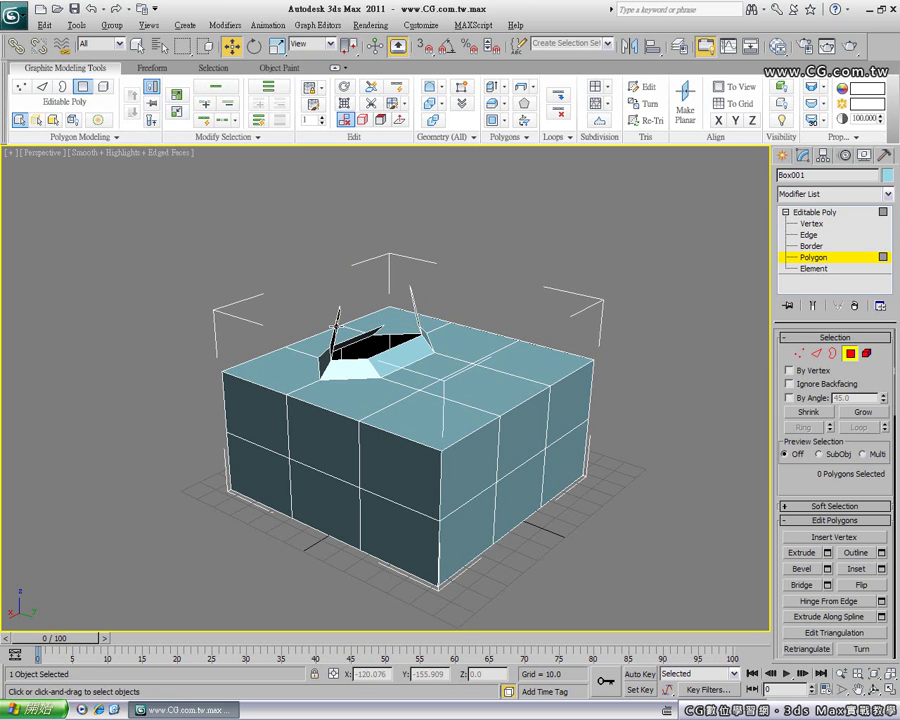
Delete the leftover spike faces around the hole, including Polygon 45
click(333, 345)
key(Delete)
click(390, 366)
key(Delete)
click(385, 331)
key(Delete)
click(381, 330)
key(Delete)
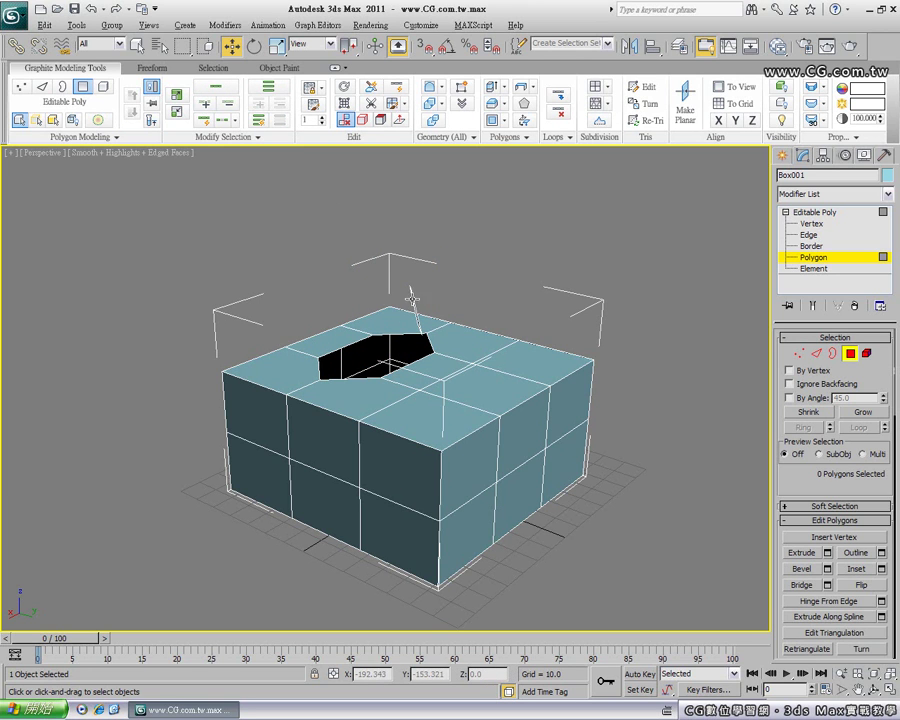
click(388, 318)
key(Delete)
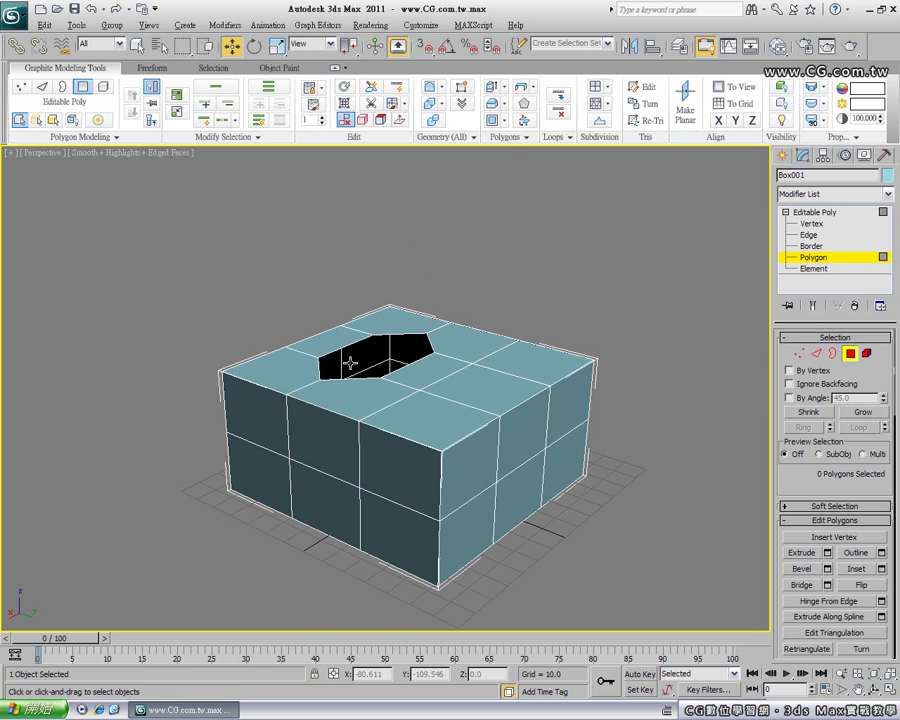
Select the hole's border, close it with Cap Poly, and clear the selection
key(3)
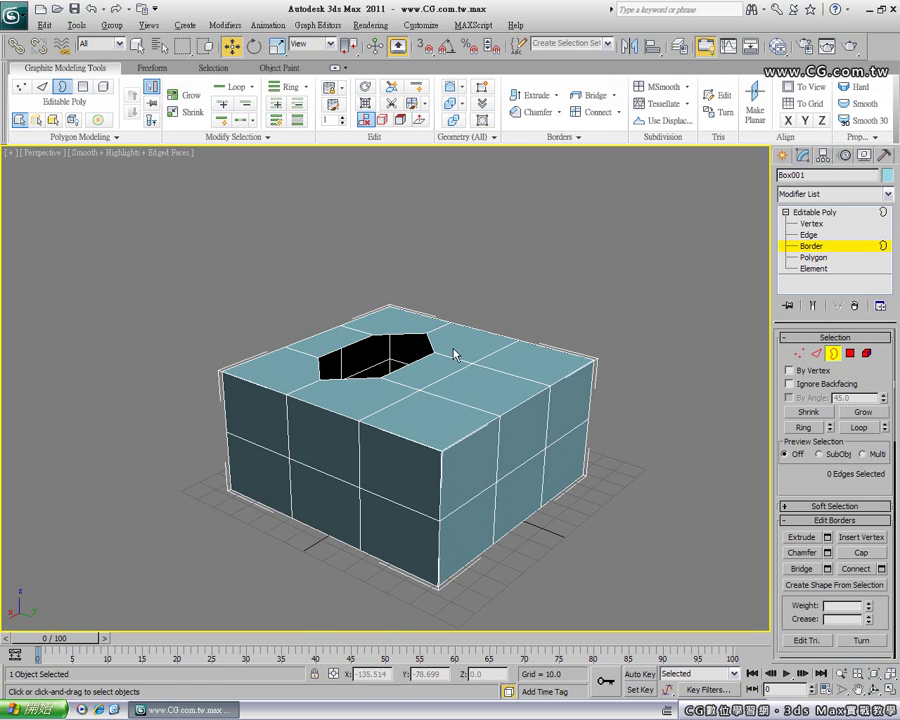
click(401, 334)
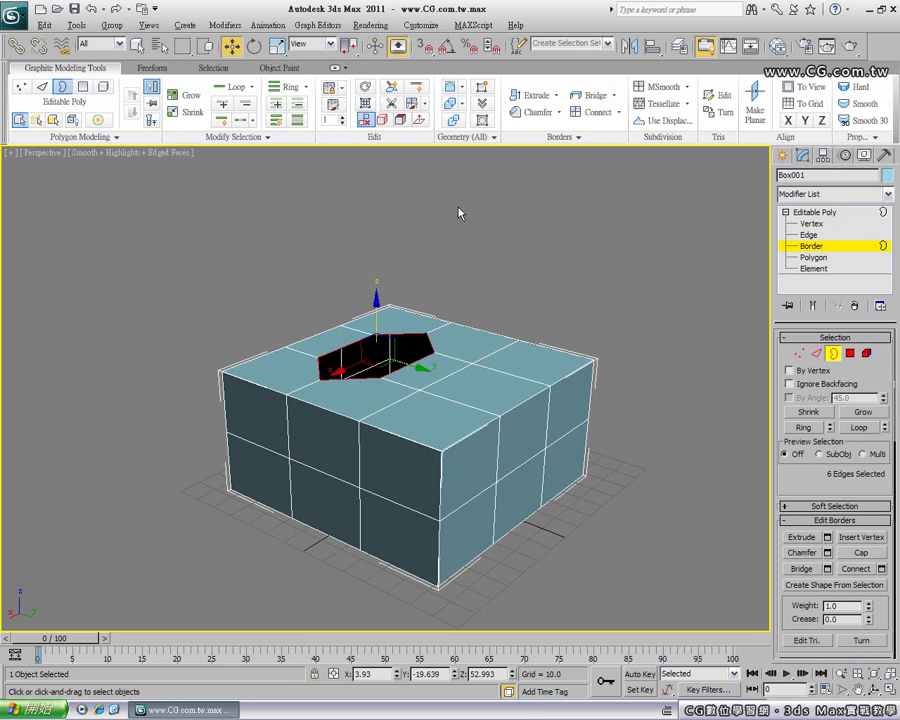
click(481, 121)
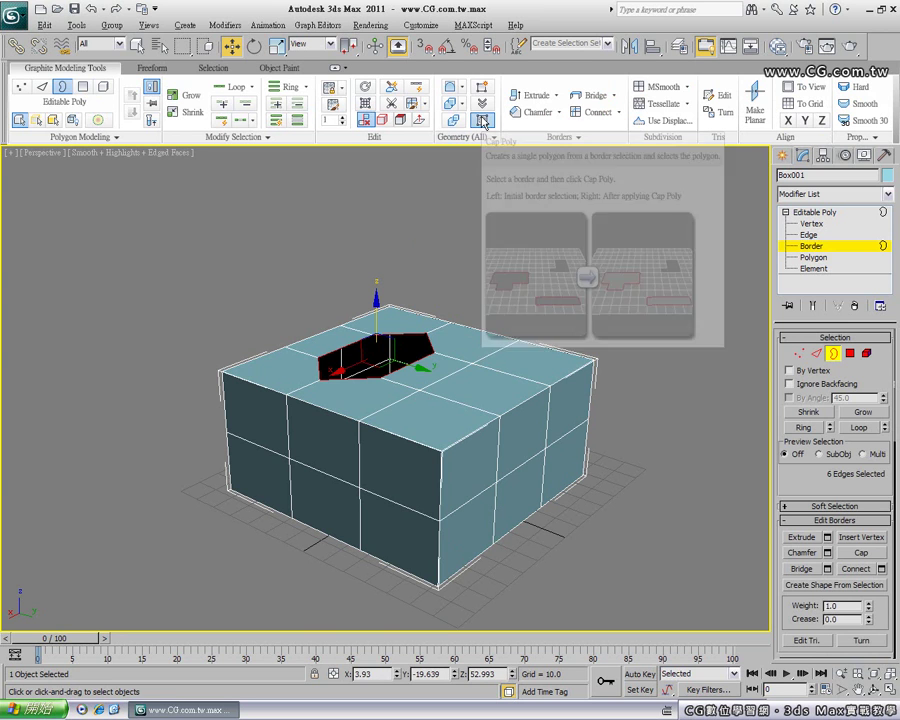
click(426, 255)
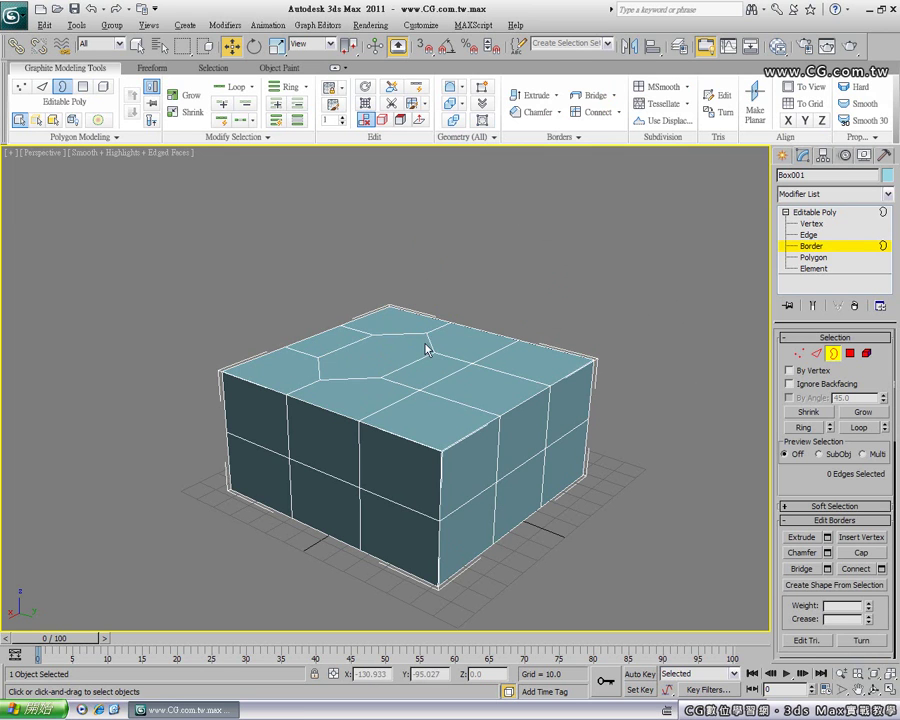
click(850, 47)
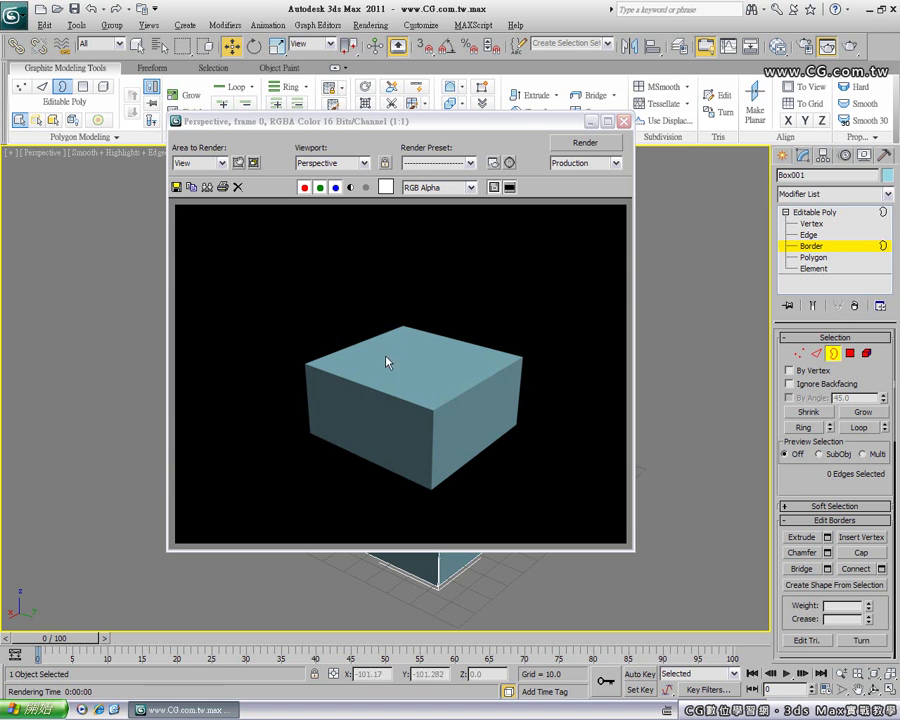
click(623, 121)
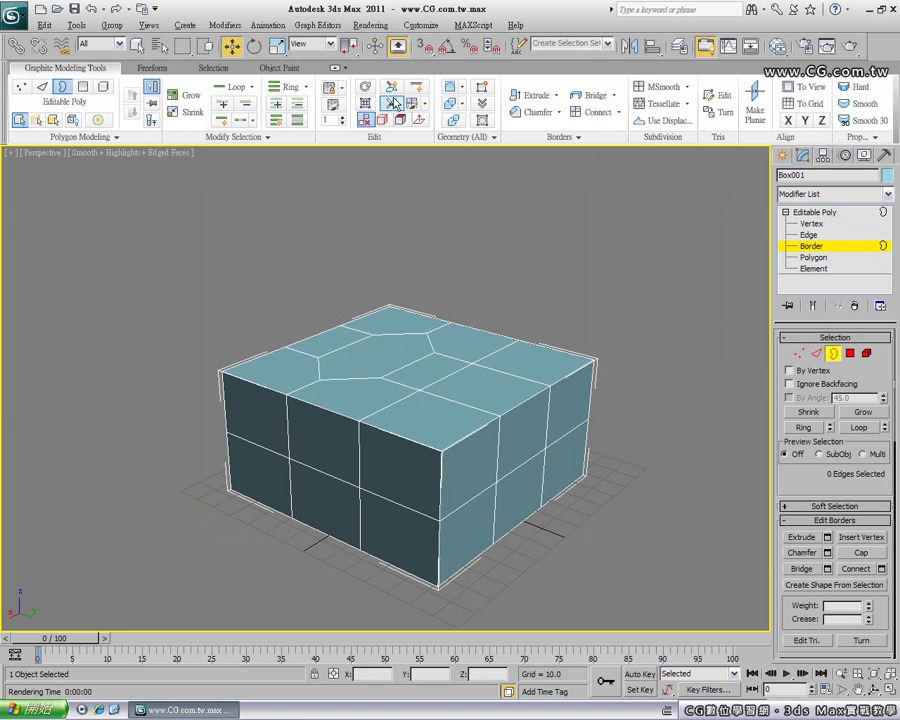
mouse_move(391, 103)
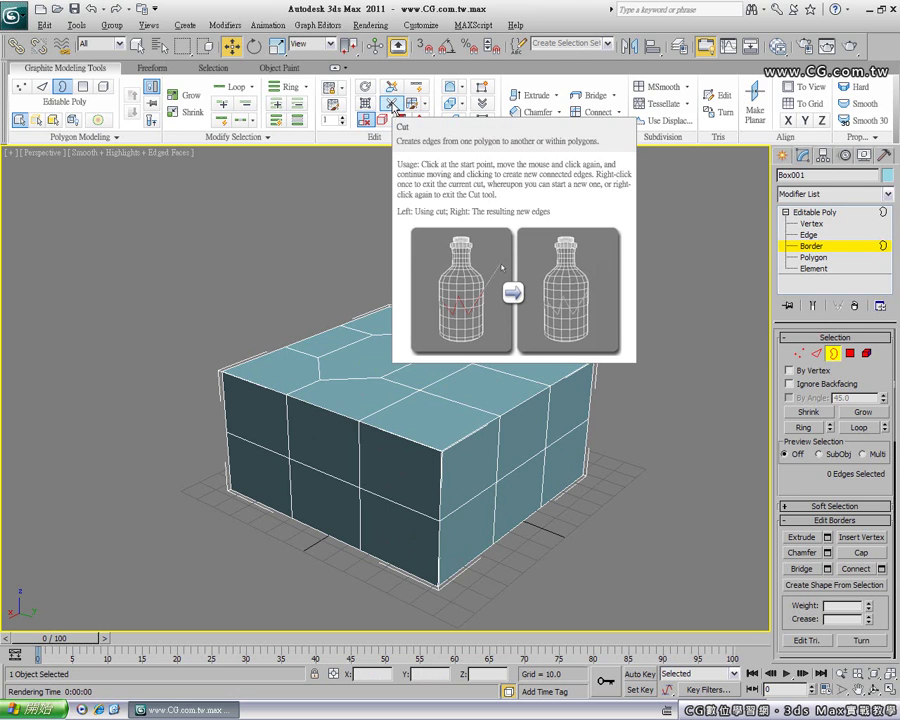
Cut a first edge path across the box's left side, bottom edge and front corner
click(392, 104)
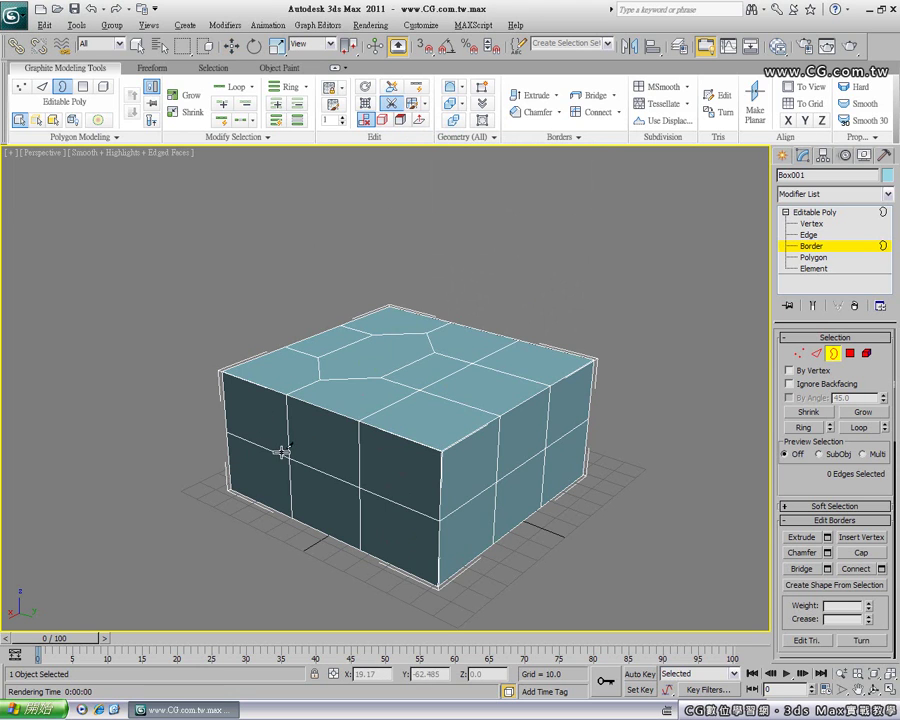
click(230, 465)
click(291, 459)
click(360, 547)
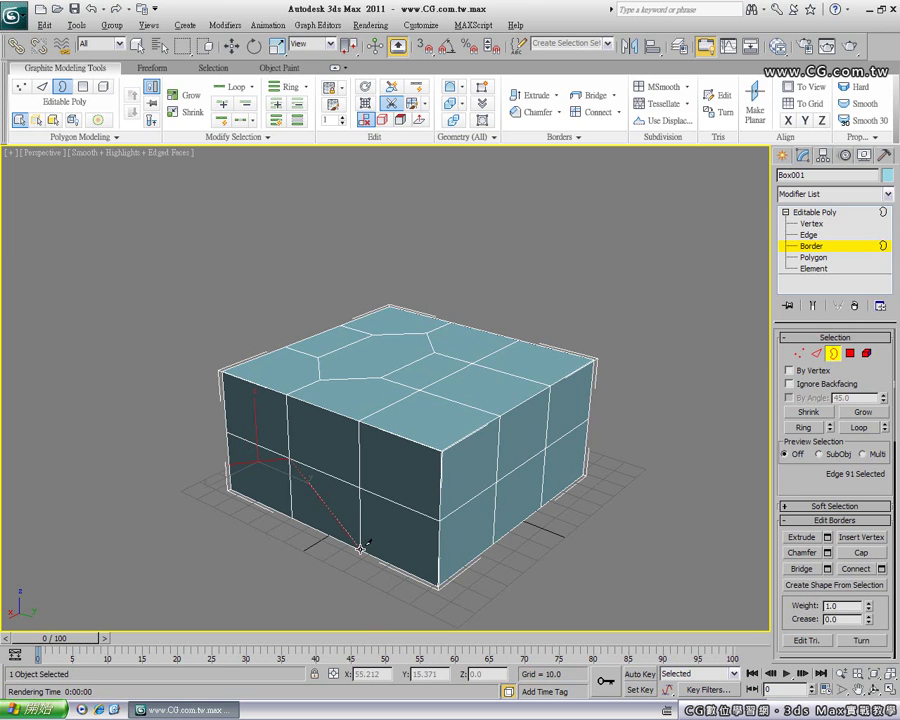
click(441, 519)
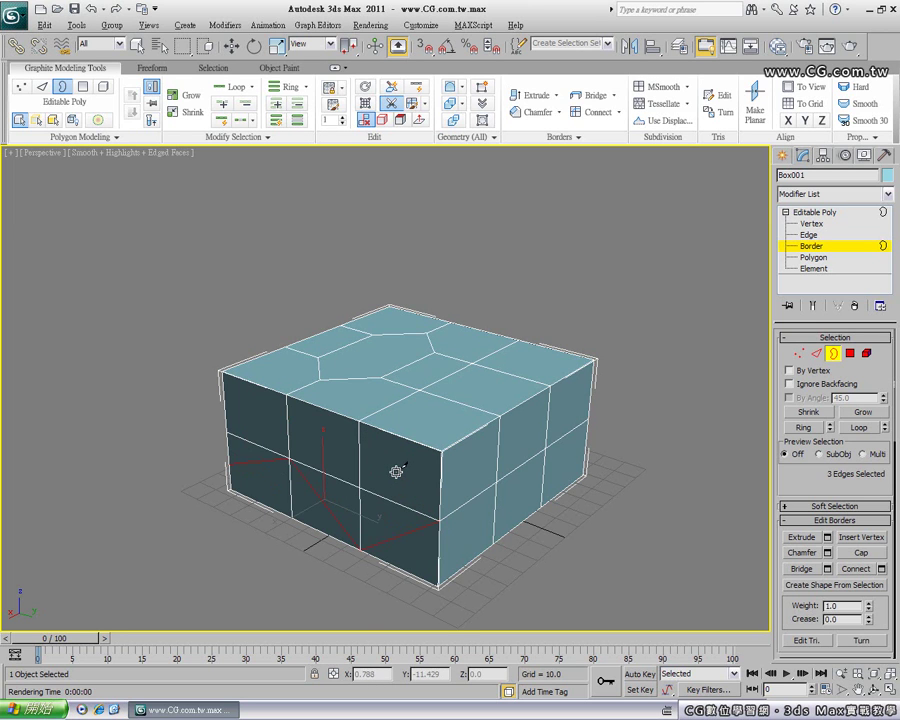
right_click(396, 471)
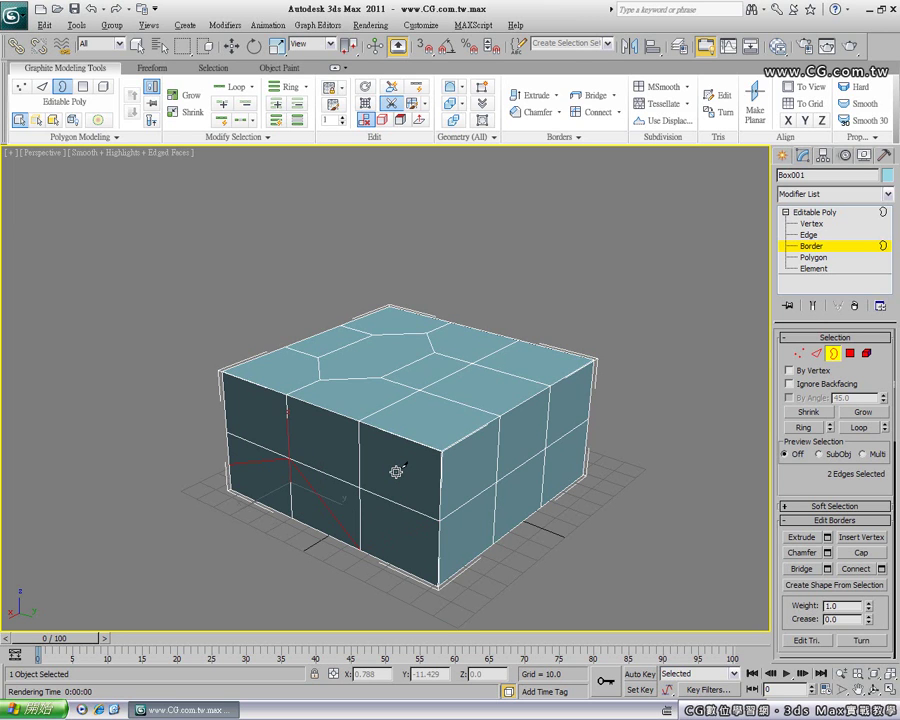
Cut a long zigzag across the left, front and right faces, then undo most of it
click(230, 462)
click(257, 422)
click(271, 452)
click(301, 445)
click(335, 484)
click(362, 465)
click(388, 488)
click(405, 470)
click(435, 512)
click(467, 481)
click(497, 500)
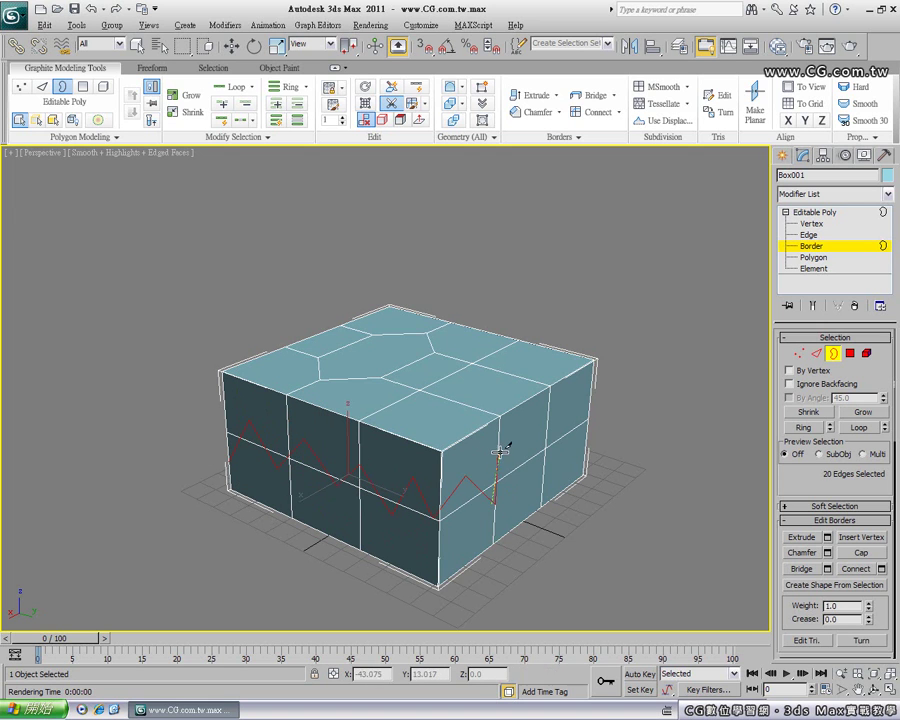
click(508, 444)
click(527, 487)
click(564, 409)
click(578, 440)
click(590, 402)
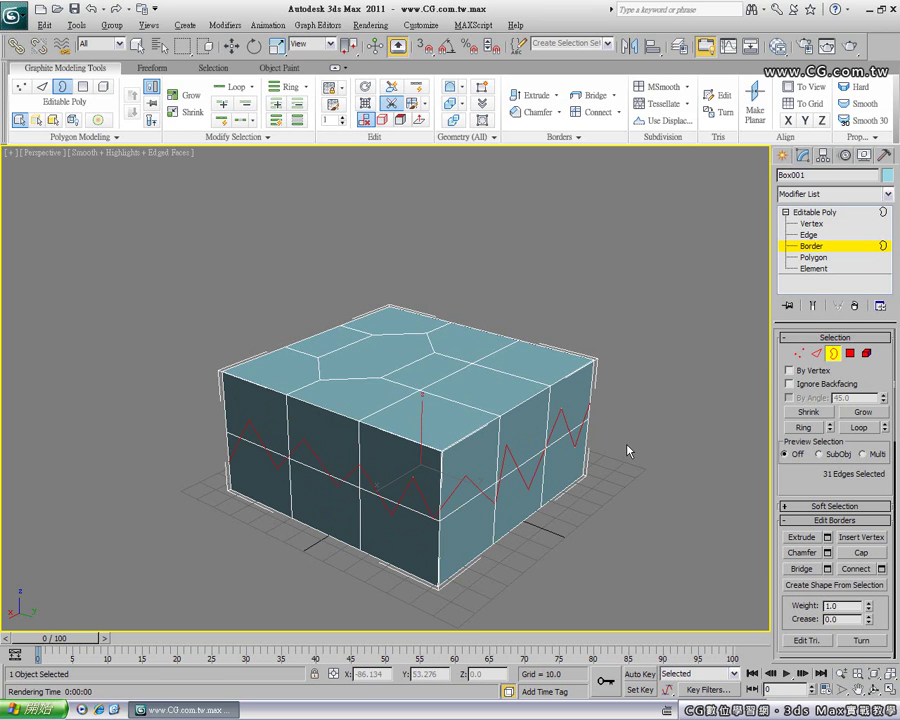
key(ctrl+z)
key(ctrl+z)
key(ctrl+z)
key(ctrl+z)
key(ctrl+z)
key(ctrl+z)
key(ctrl+z)
key(ctrl+z)
key(ctrl+z)
key(ctrl+z)
key(ctrl+z)
key(ctrl+z)
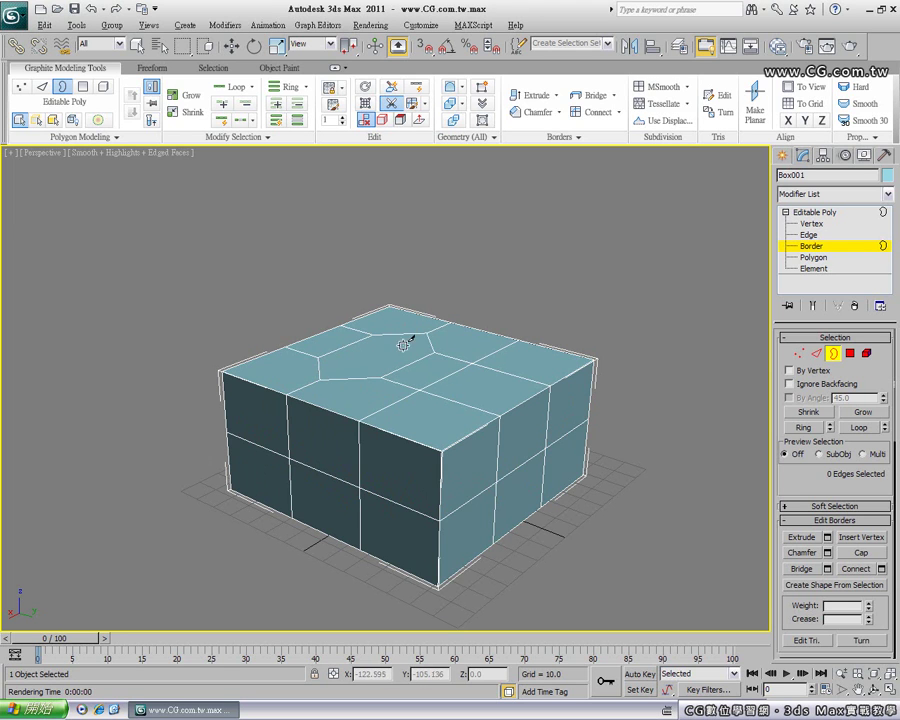
Cut several edges between vertices across the top cap polygon, then clear the selection
click(319, 379)
click(428, 333)
right_click(416, 344)
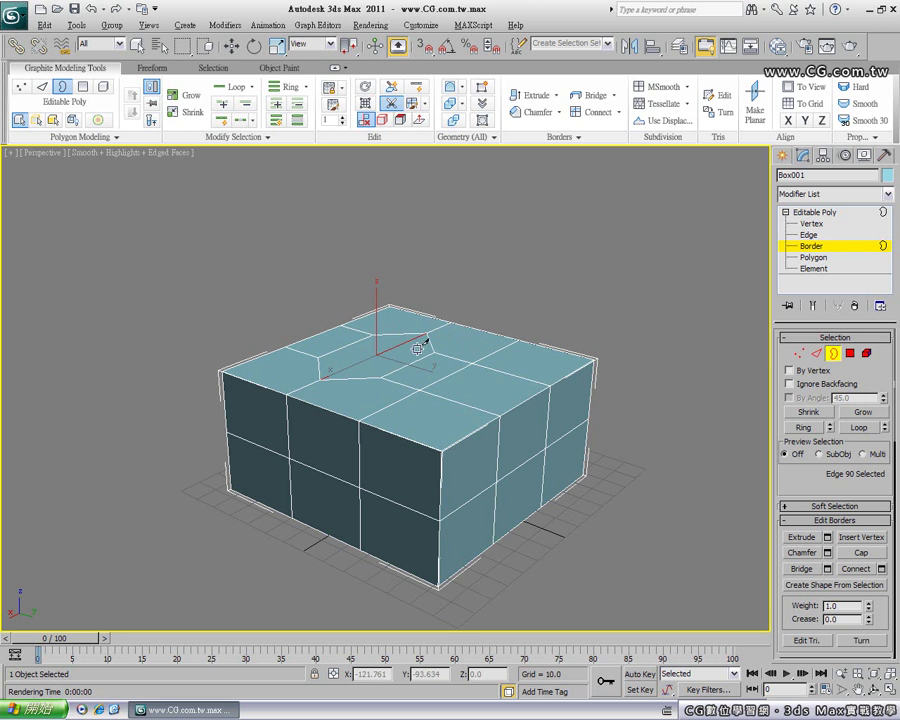
click(320, 357)
click(381, 377)
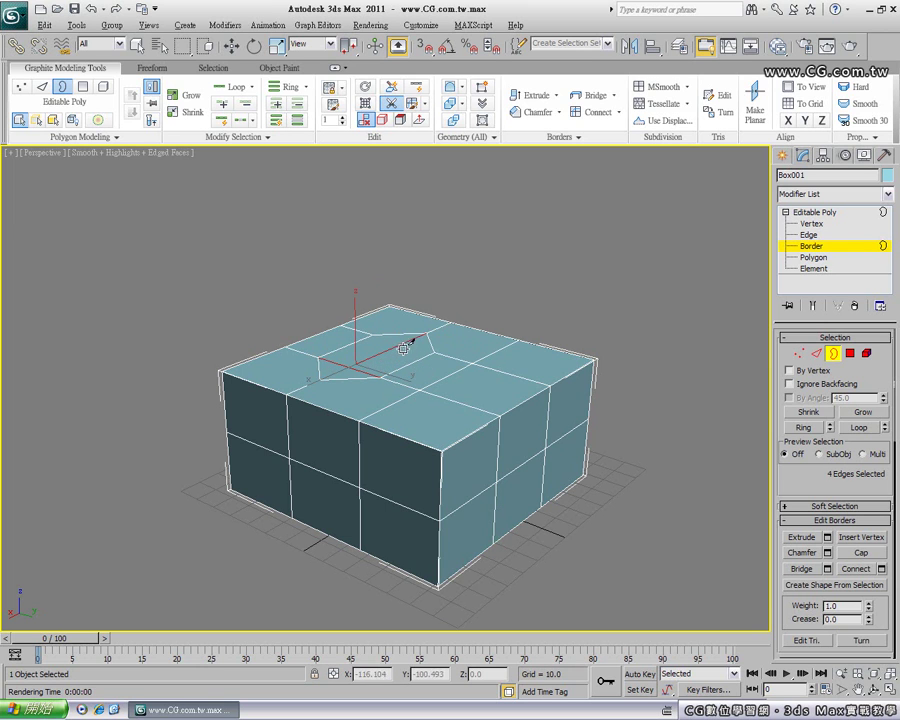
click(374, 333)
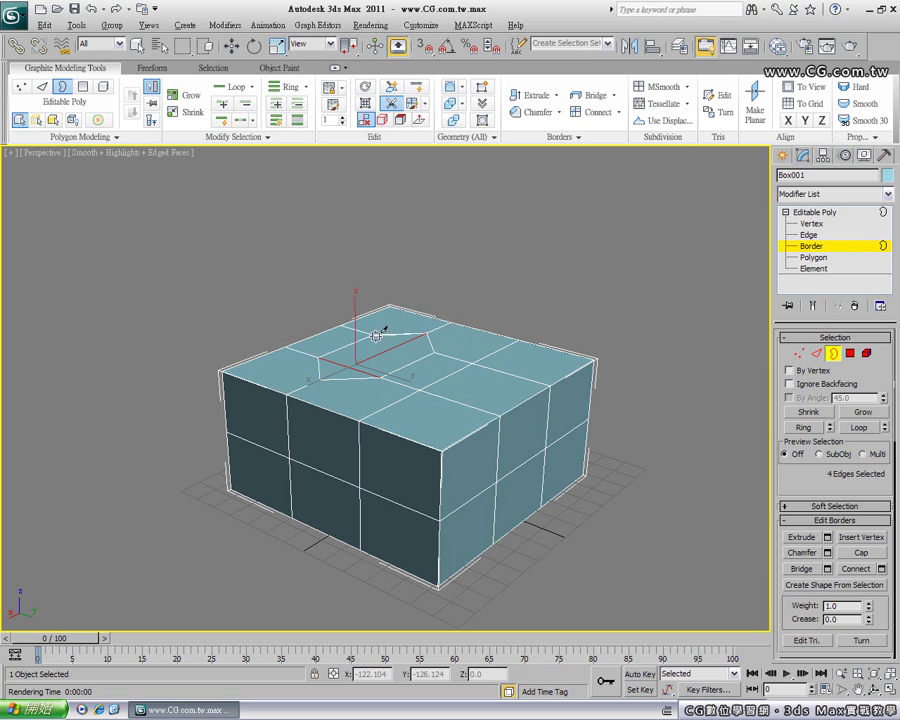
click(434, 350)
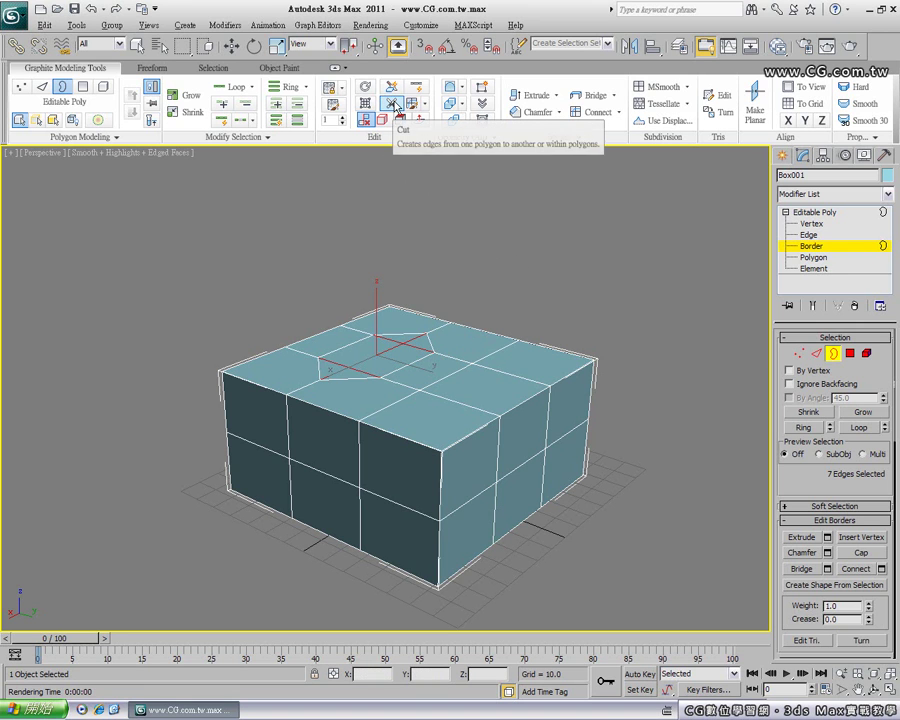
key(w)
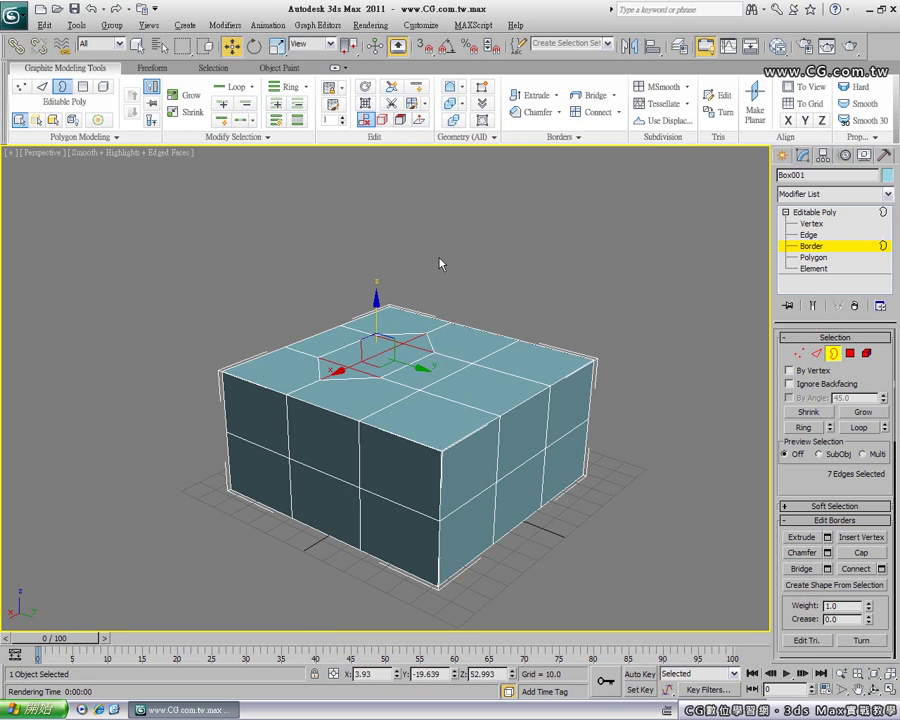
click(386, 261)
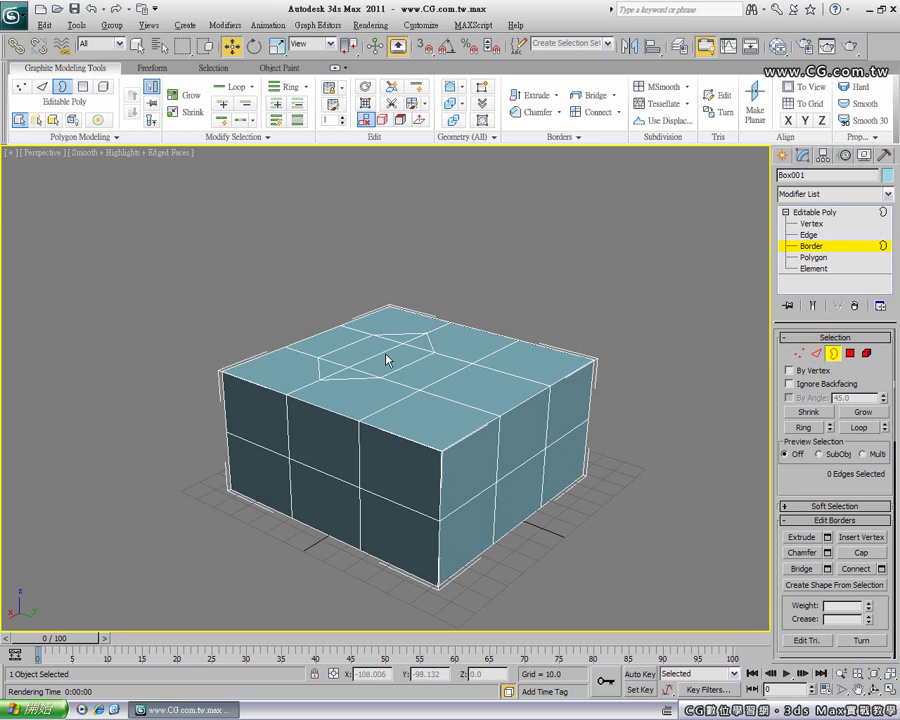
Select the six extra cut edges around the top's centre and remove them
click(42, 89)
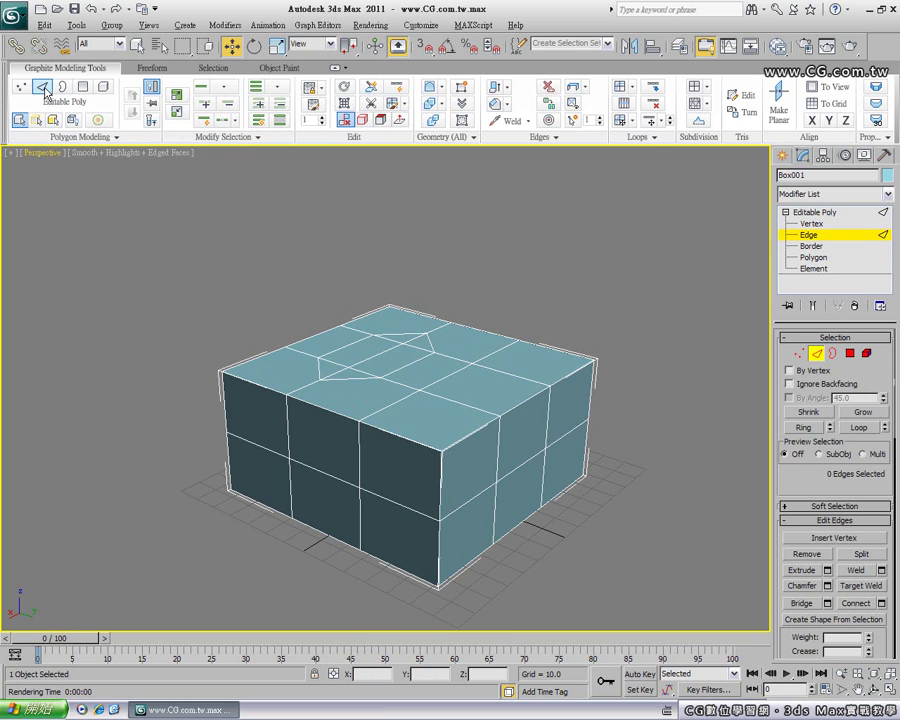
click(318, 368)
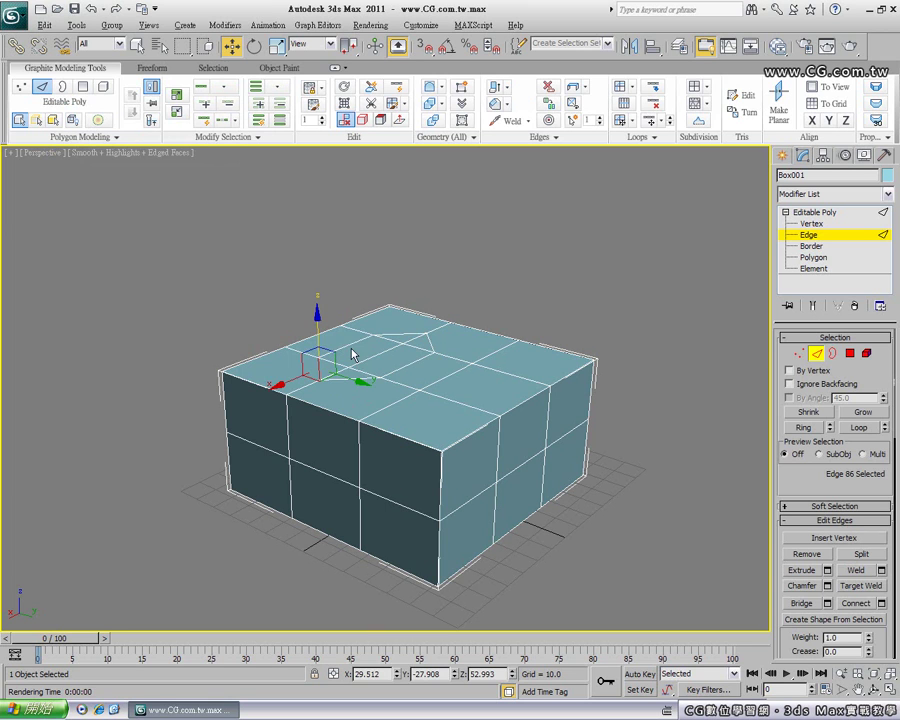
key(q)
ctrl+click(370, 344)
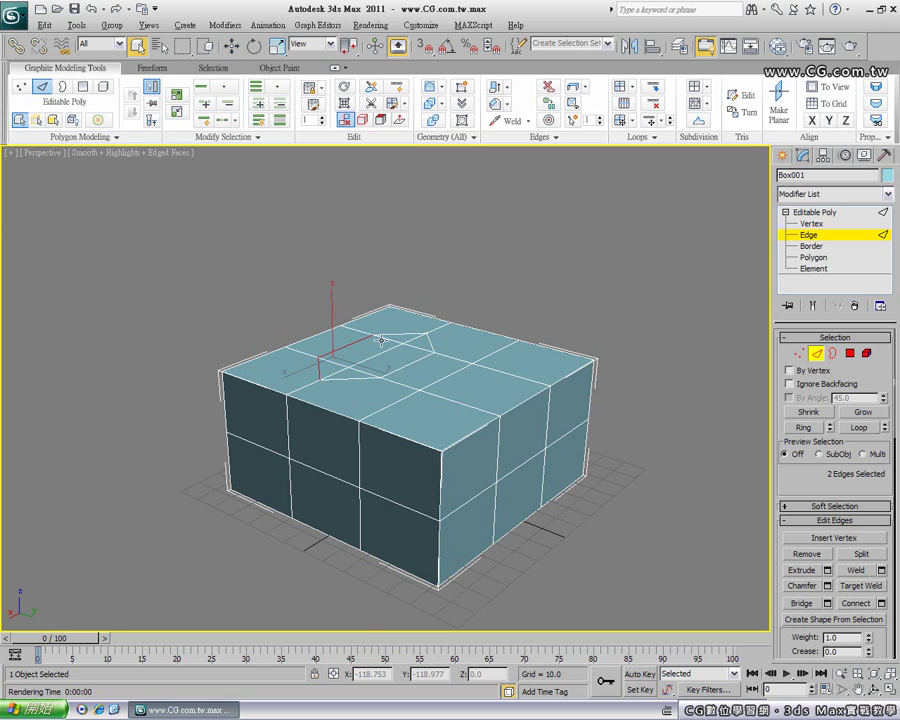
ctrl+click(398, 331)
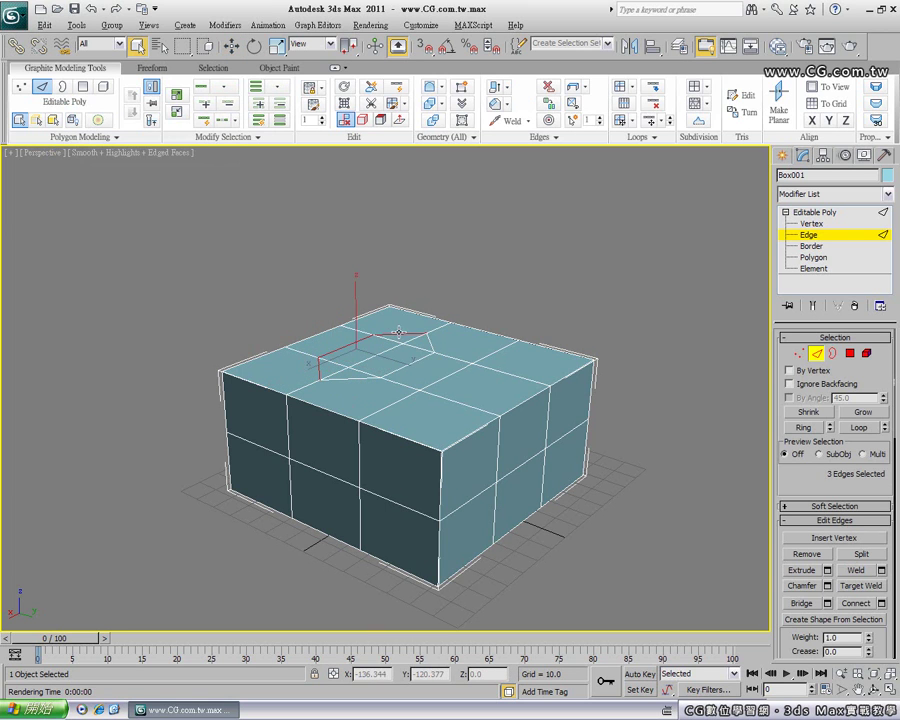
ctrl+click(431, 347)
ctrl+click(418, 366)
ctrl+click(352, 380)
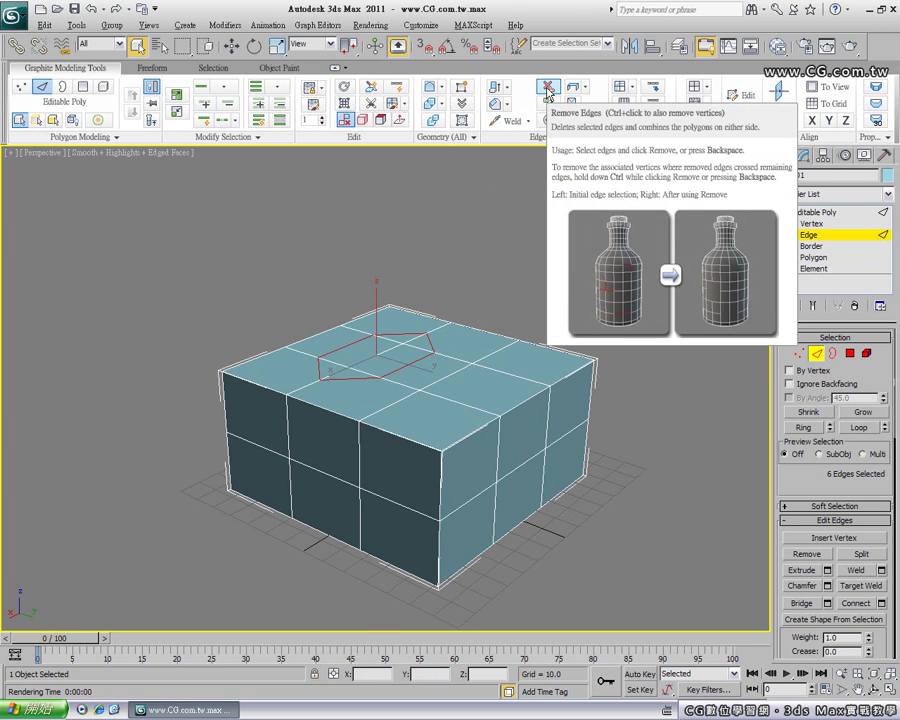
click(548, 89)
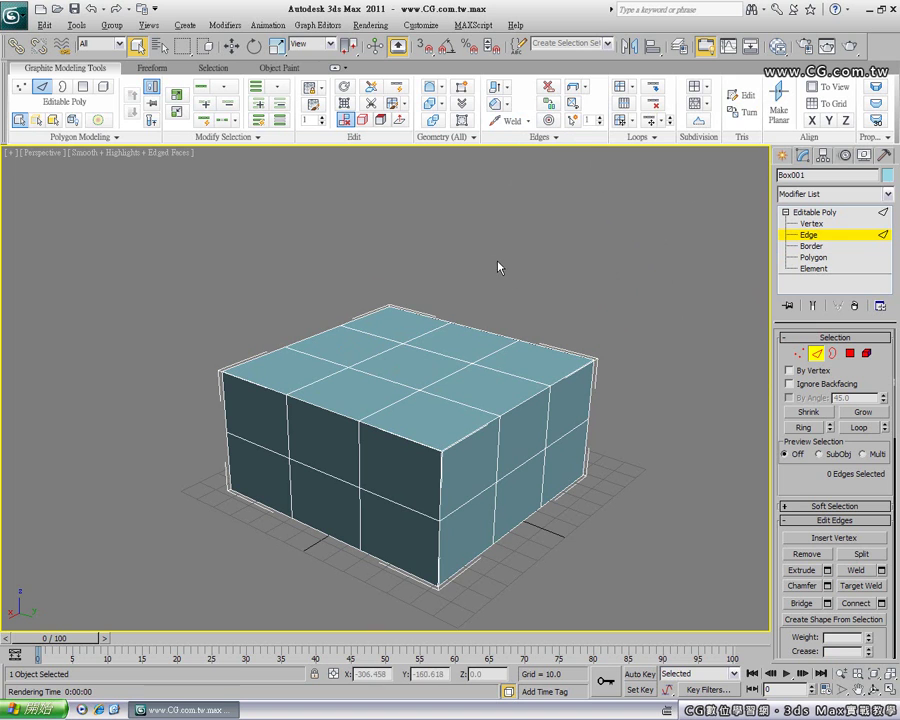
Select the top's centre polygon, trial-raise and scale it to 47 percent, then undo
click(84, 90)
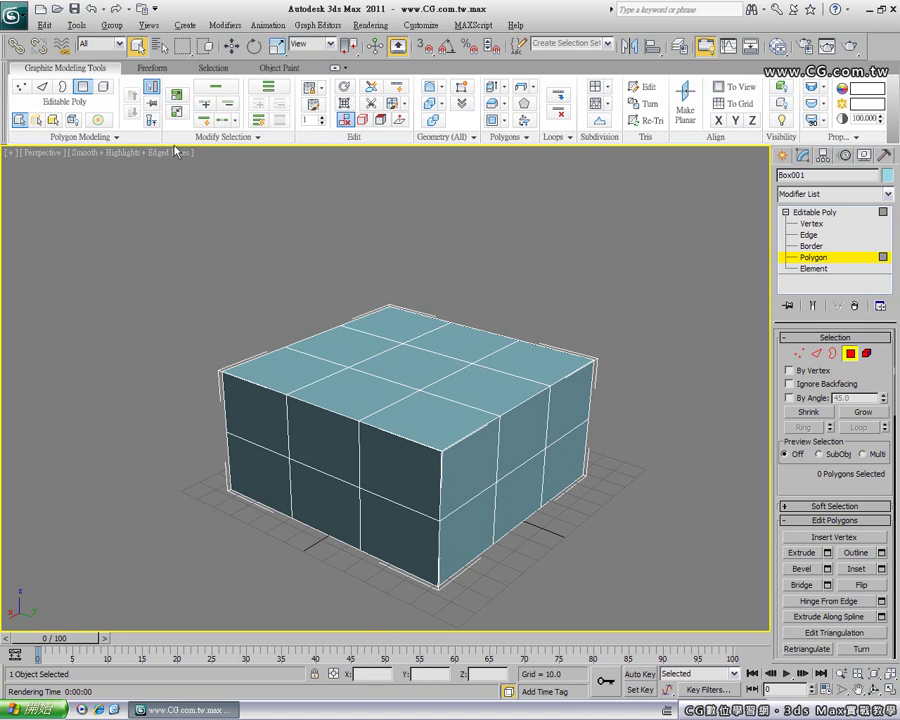
click(408, 366)
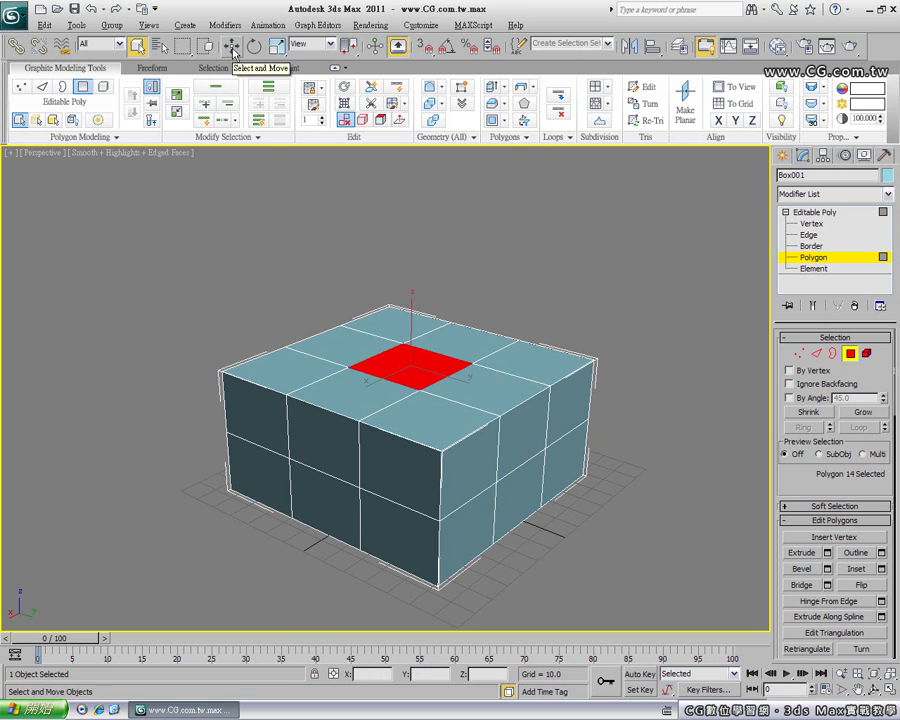
click(233, 50)
mouse_move(409, 340)
mouse_down()
mouse_move(407, 286)
mouse_move(432, 333)
mouse_up()
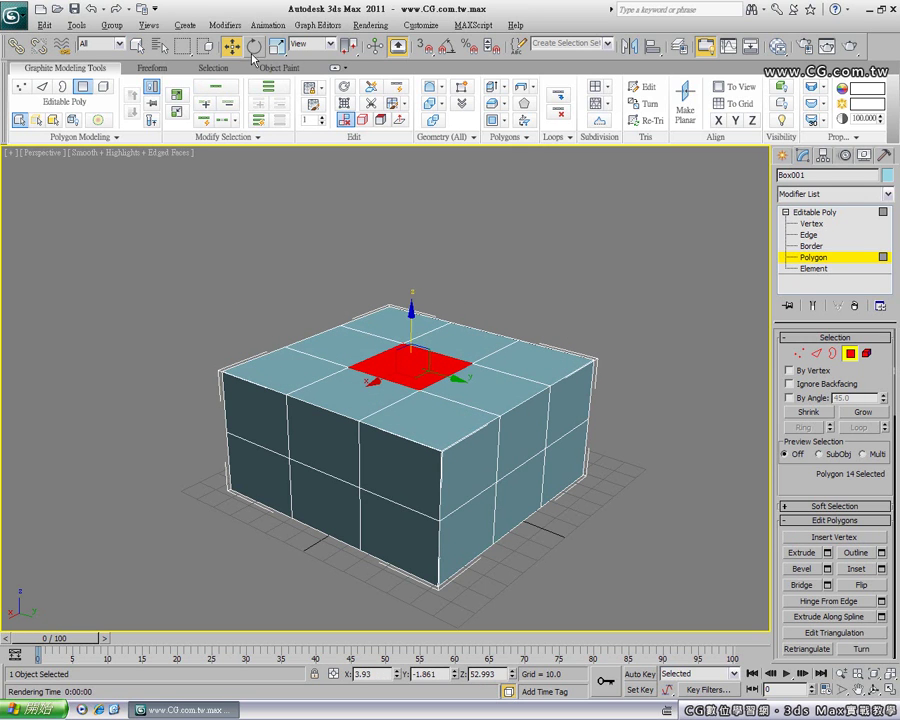
click(276, 45)
mouse_move(406, 366)
mouse_down()
mouse_move(413, 348)
mouse_move(414, 397)
mouse_move(411, 316)
mouse_up()
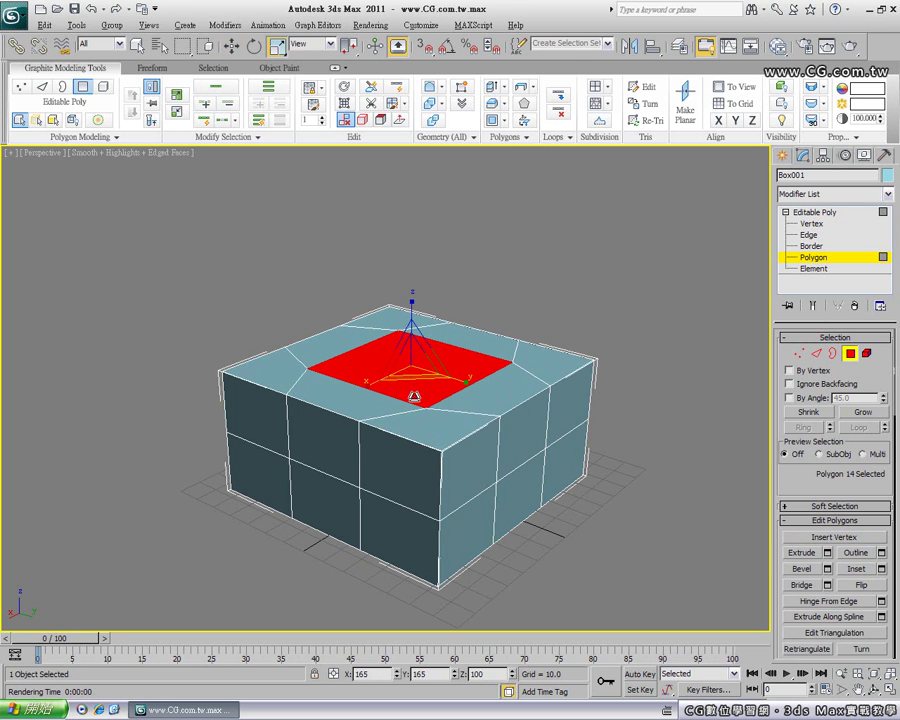
key(w)
drag(411, 320, 411, 295)
key(ctrl+z)
key(ctrl+z)
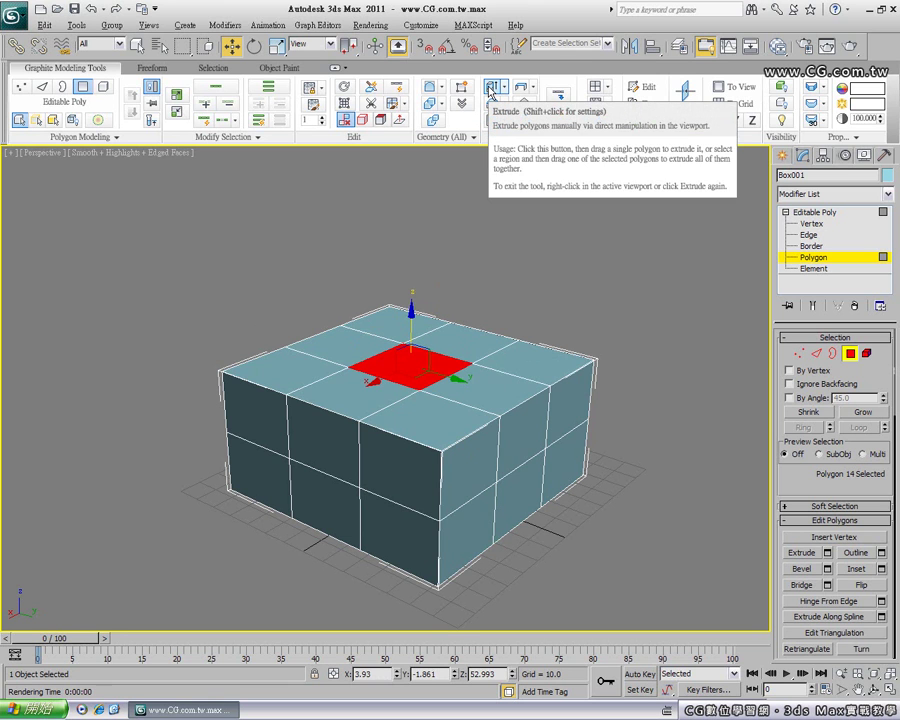
Extrude the centre polygon into a short tower, try bevels and an inset on top, then undo them
click(490, 92)
mouse_move(402, 357)
mouse_down()
mouse_move(403, 318)
mouse_move(387, 283)
mouse_up()
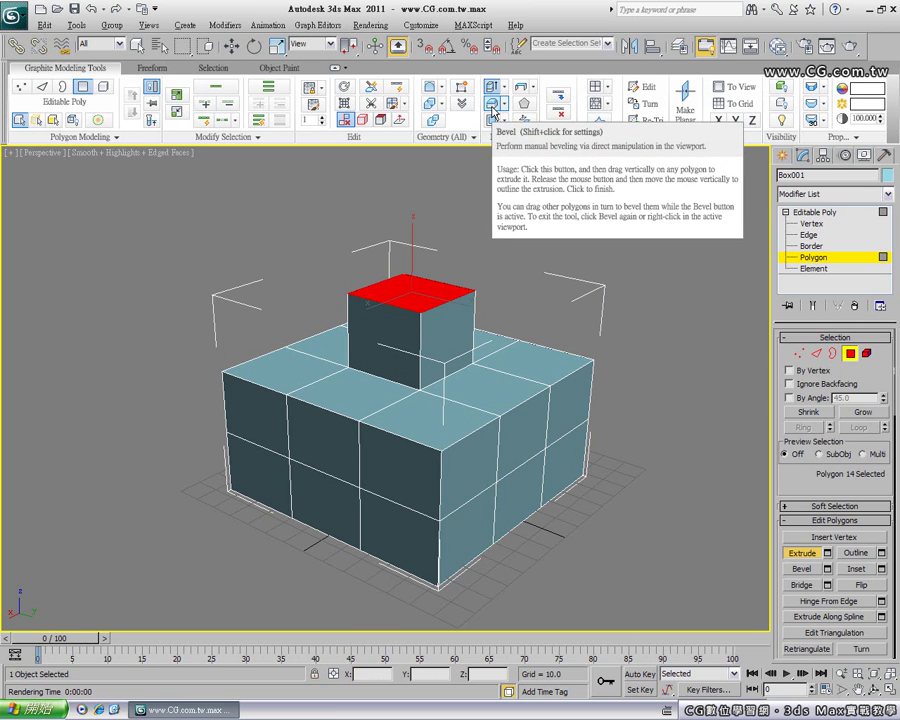
click(492, 108)
drag(416, 298, 415, 230)
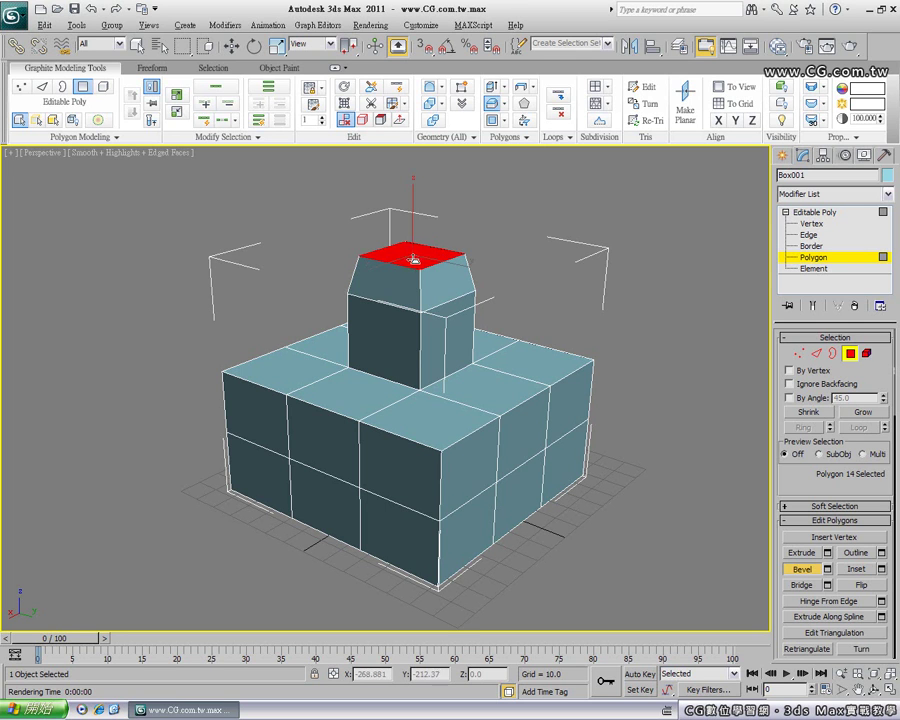
drag(414, 255, 409, 182)
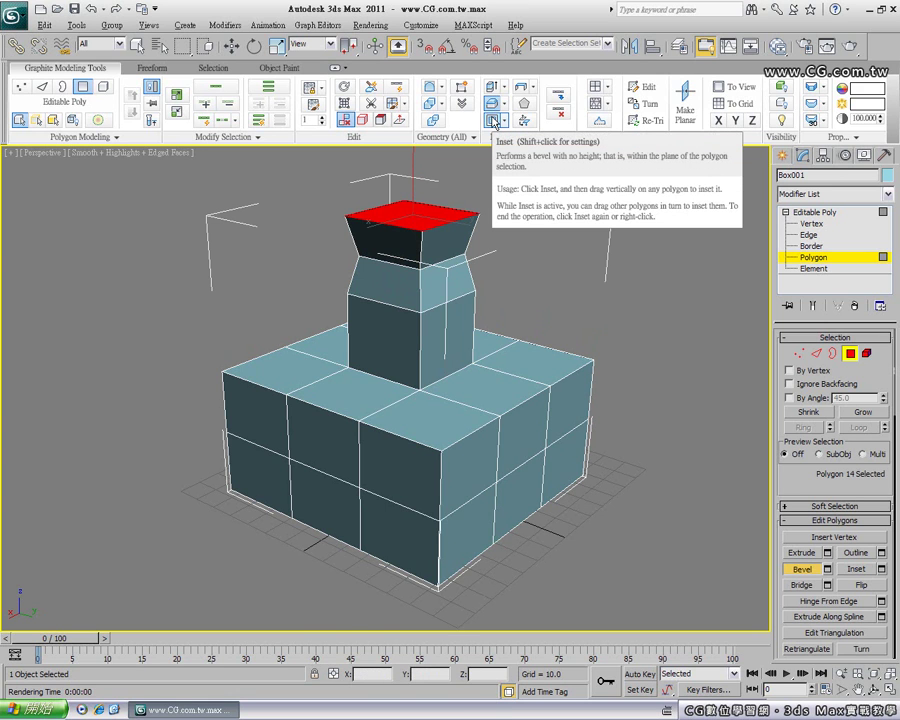
click(493, 121)
drag(412, 214, 422, 240)
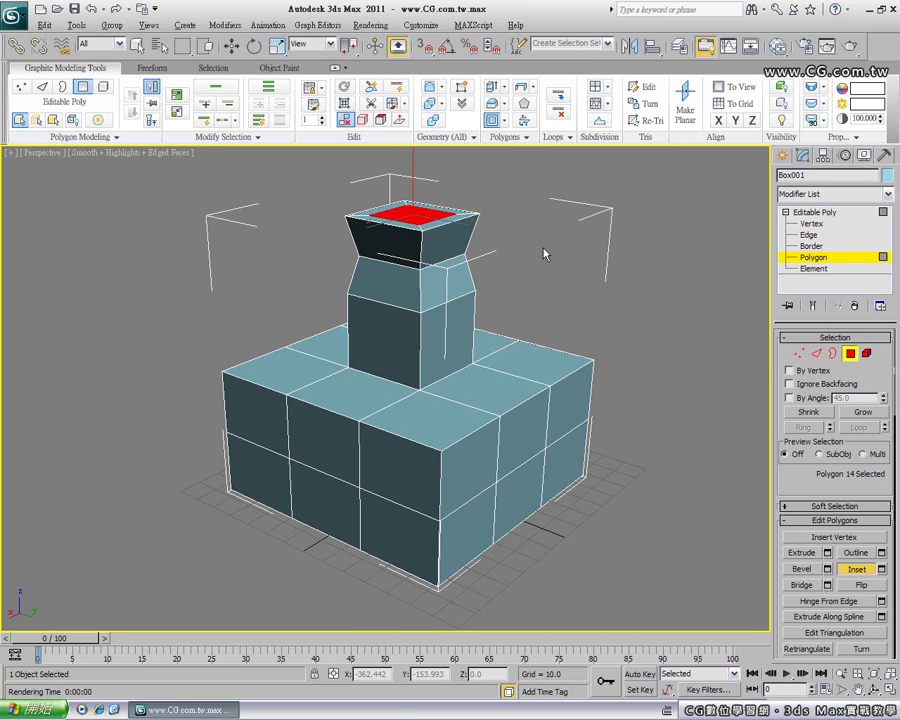
key(ctrl+z)
key(ctrl+z)
key(ctrl+z)
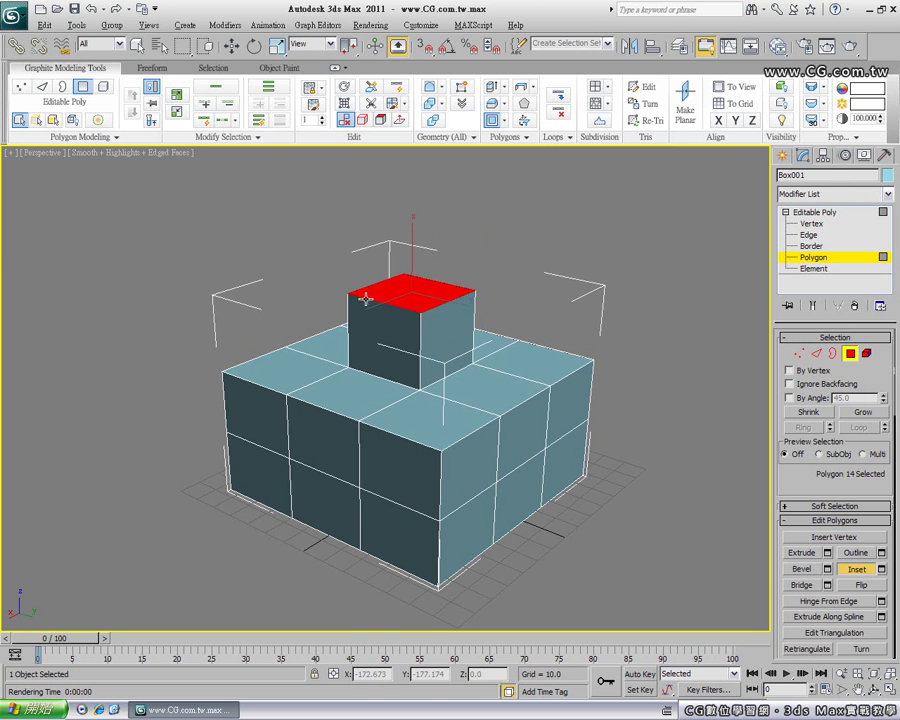
Bevel the tower's top face outward, then extrude it upward twice into a wider cap
mouse_move(409, 343)
alt+middle_down()
mouse_move(406, 354)
mouse_move(424, 353)
alt+middle_up()
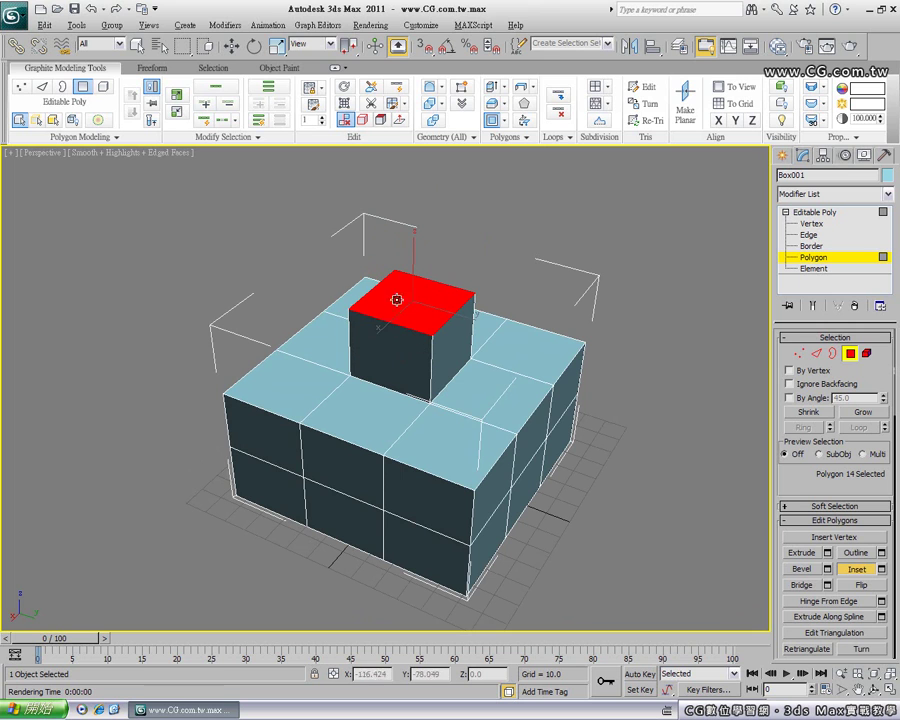
click(493, 107)
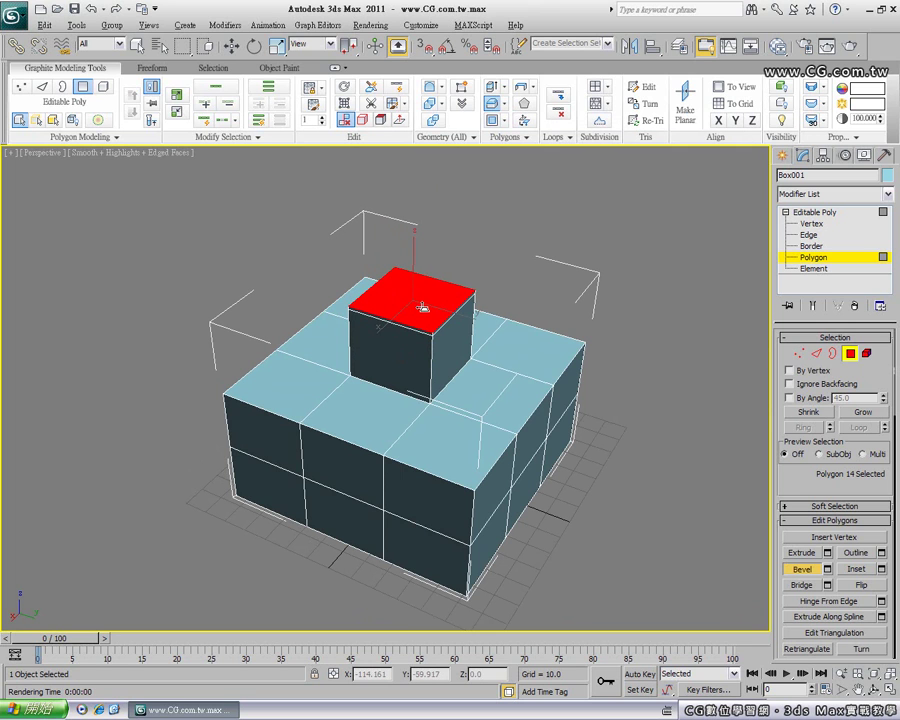
drag(423, 307, 422, 276)
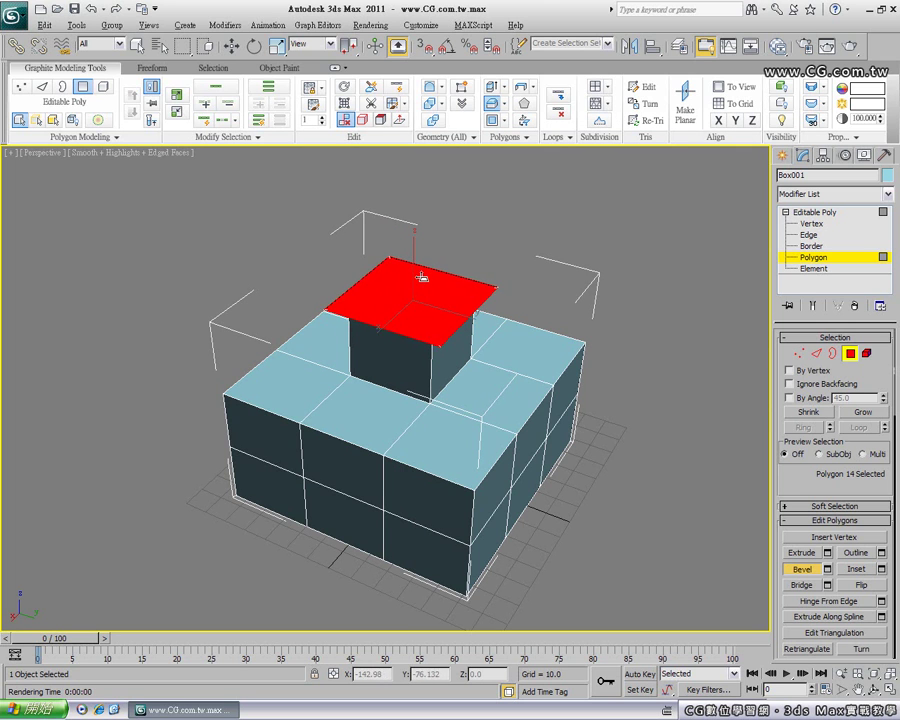
alt+middle_drag(438, 369, 432, 360)
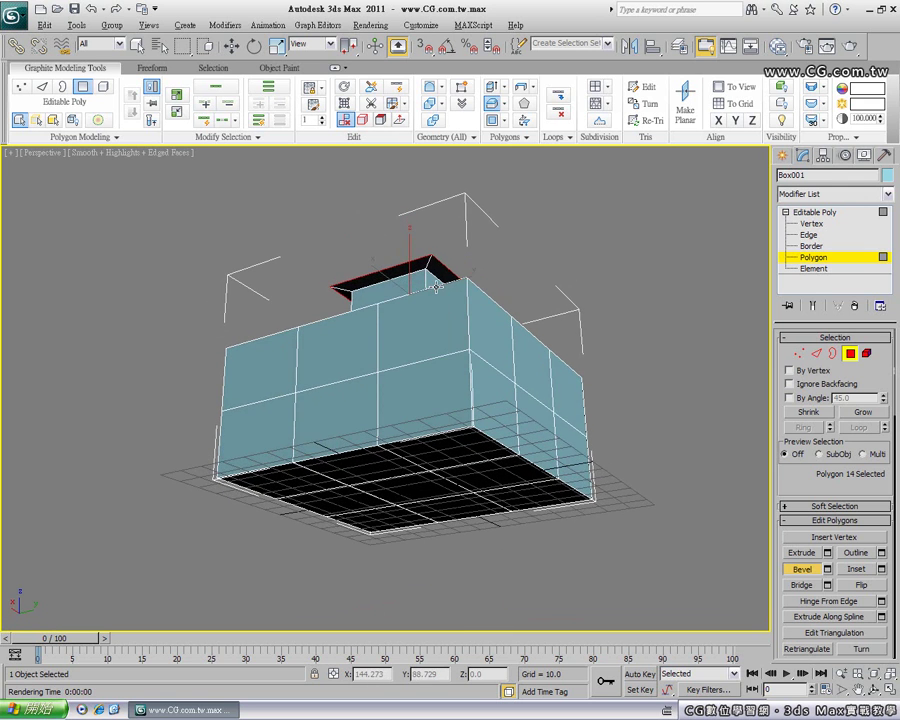
click(490, 97)
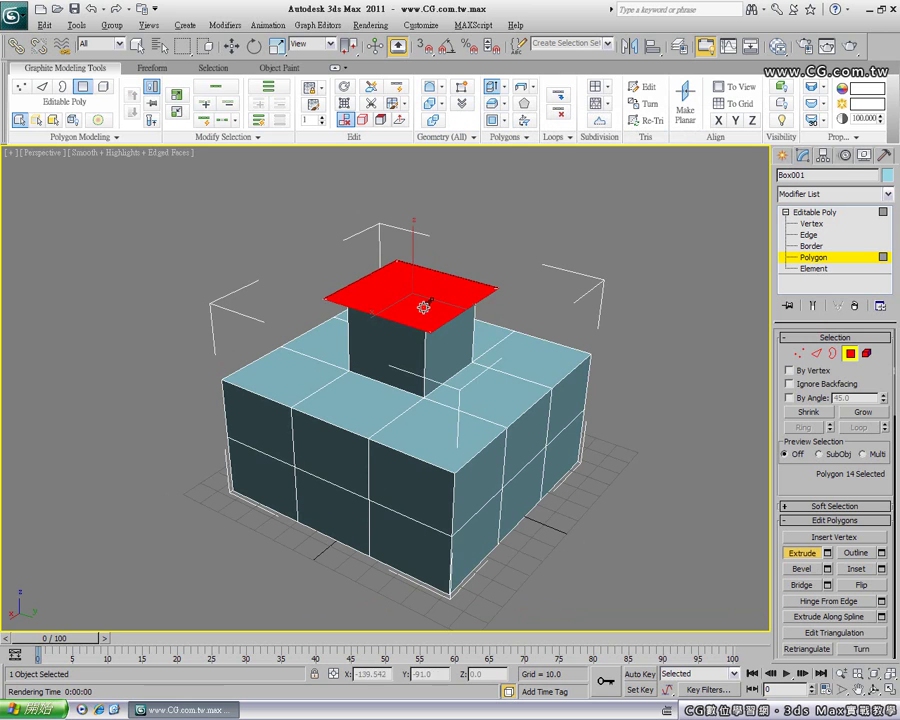
drag(422, 302, 422, 234)
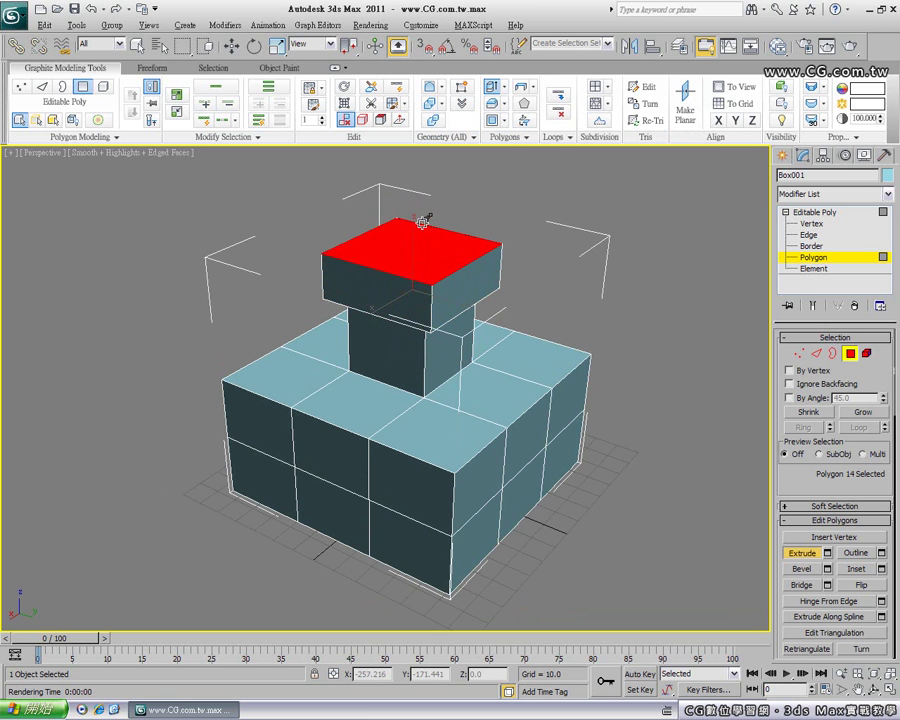
drag(377, 297, 368, 265)
Inset the cap's top face into a rim and extrude the inner face down into a hole
click(492, 120)
drag(428, 271, 425, 228)
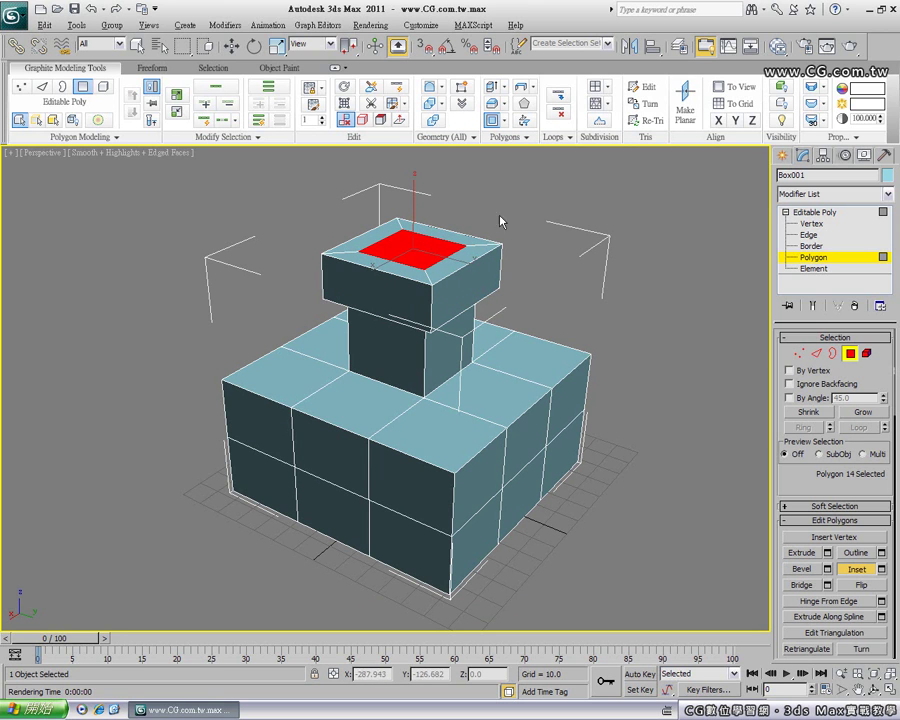
click(801, 552)
mouse_move(418, 251)
mouse_down()
mouse_move(405, 122)
mouse_move(425, 369)
mouse_up()
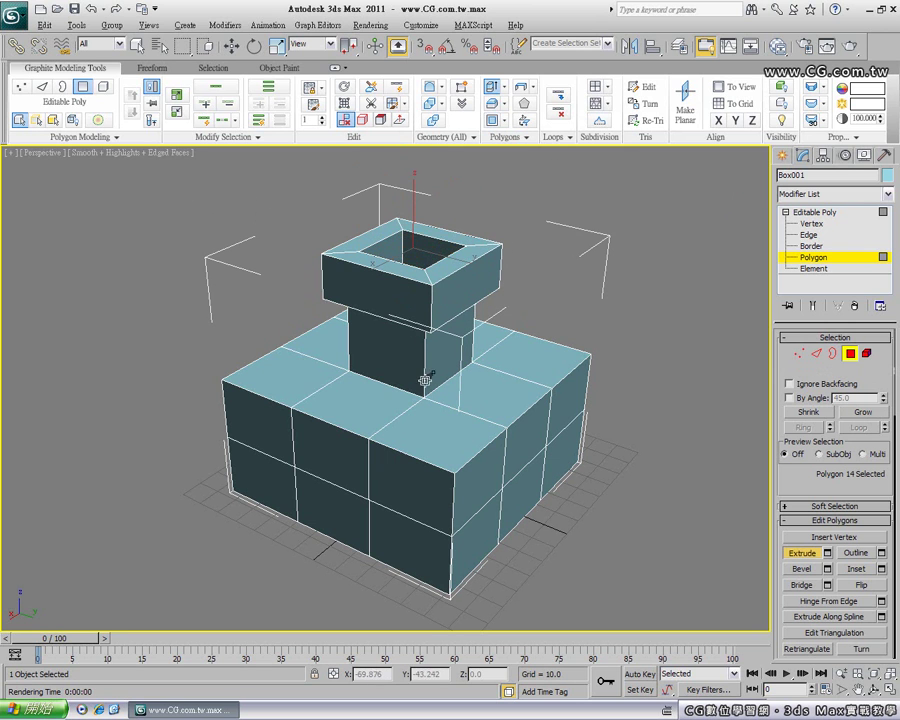
Delete the hole's bottom face to leave a hollow mouth in the cap
mouse_move(436, 277)
alt+middle_down()
mouse_move(426, 340)
mouse_move(428, 300)
mouse_move(408, 350)
alt+middle_up()
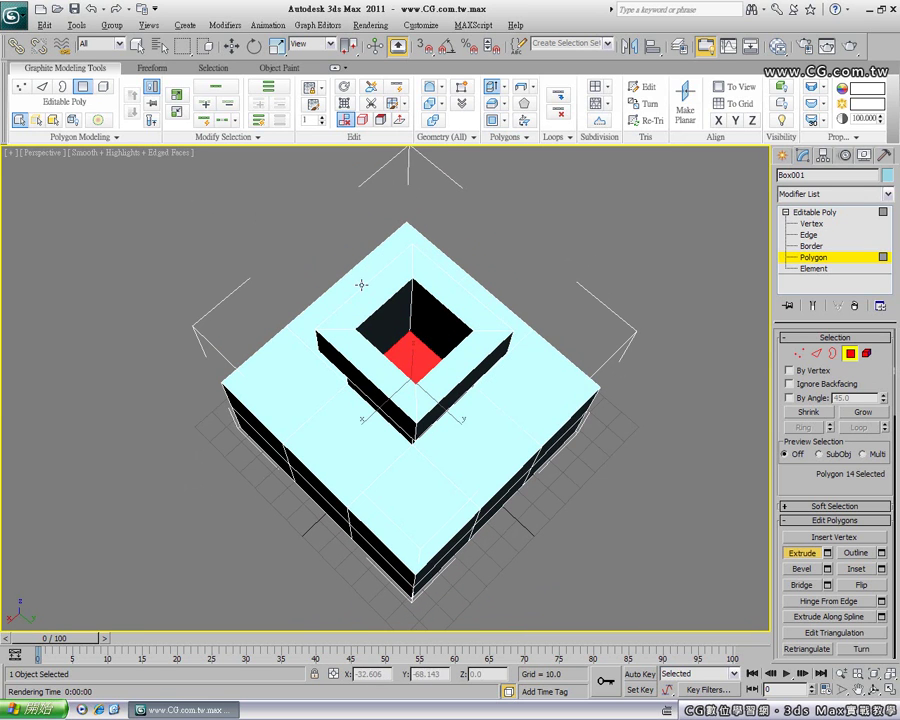
alt+middle_drag(394, 325, 404, 310)
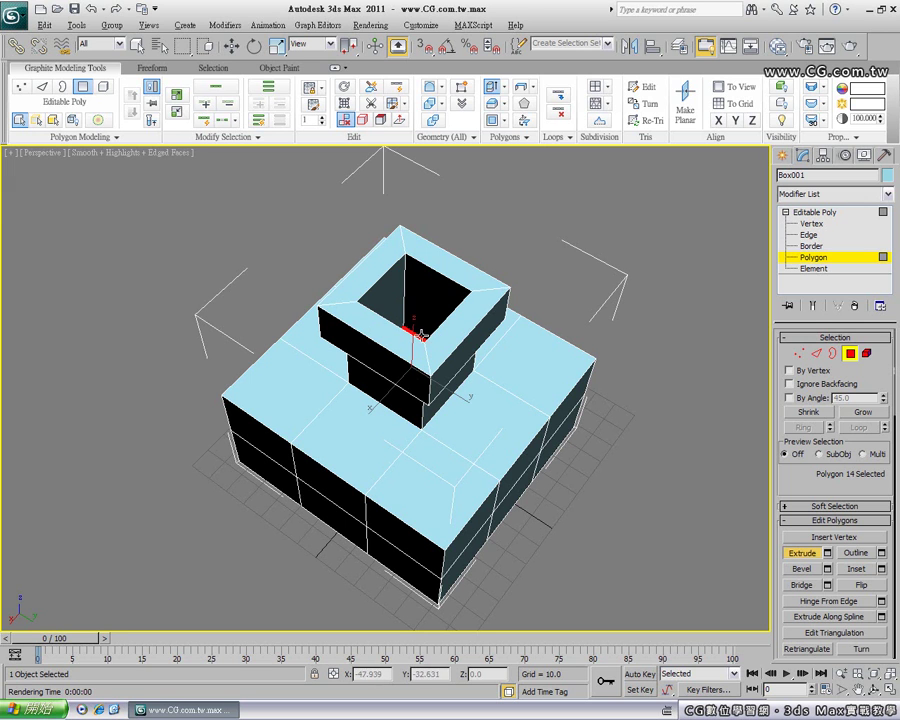
alt+middle_drag(411, 336, 420, 372)
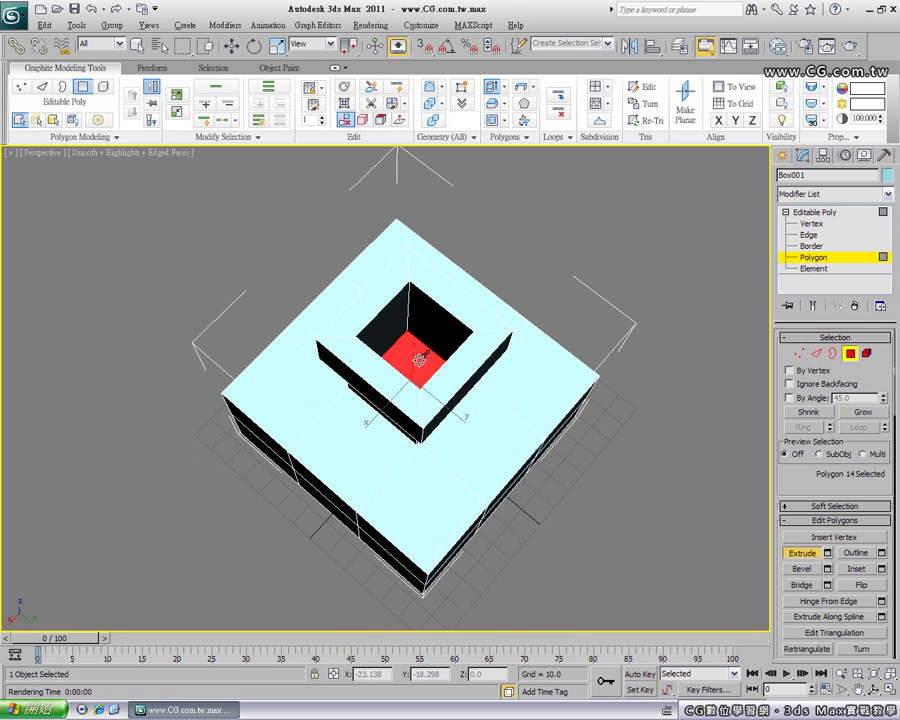
key(Delete)
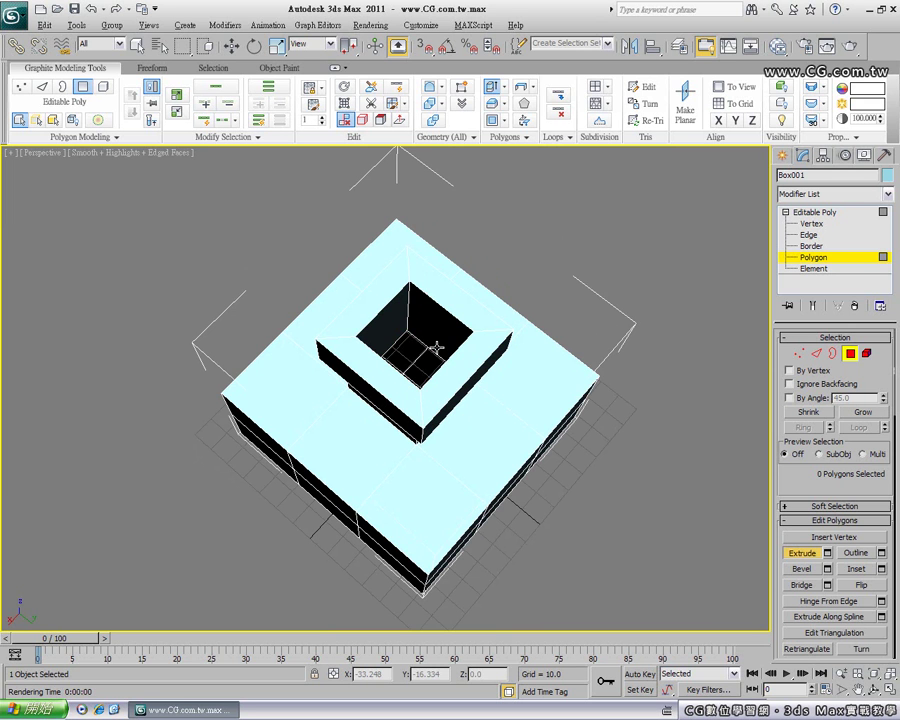
mouse_move(420, 362)
alt+middle_down()
mouse_move(419, 379)
mouse_move(420, 296)
mouse_move(309, 298)
alt+middle_up()
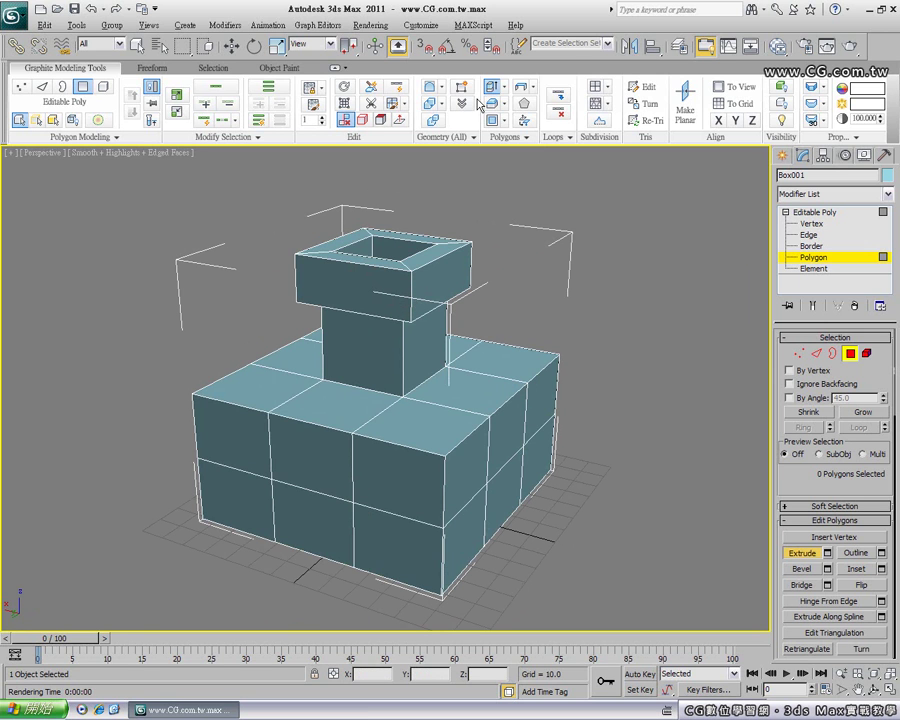
mouse_move(476, 365)
alt+middle_down()
mouse_move(506, 353)
mouse_move(430, 327)
mouse_move(416, 443)
alt+middle_up()
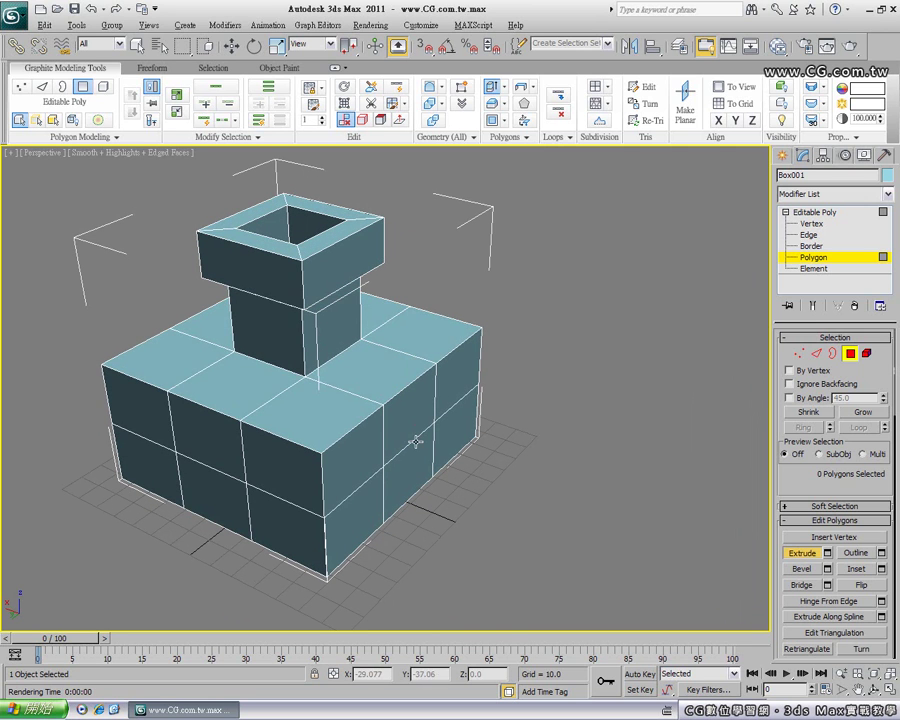
Move two upper side polygons near one corner down along Z, undoing an accidental raise first
click(458, 377)
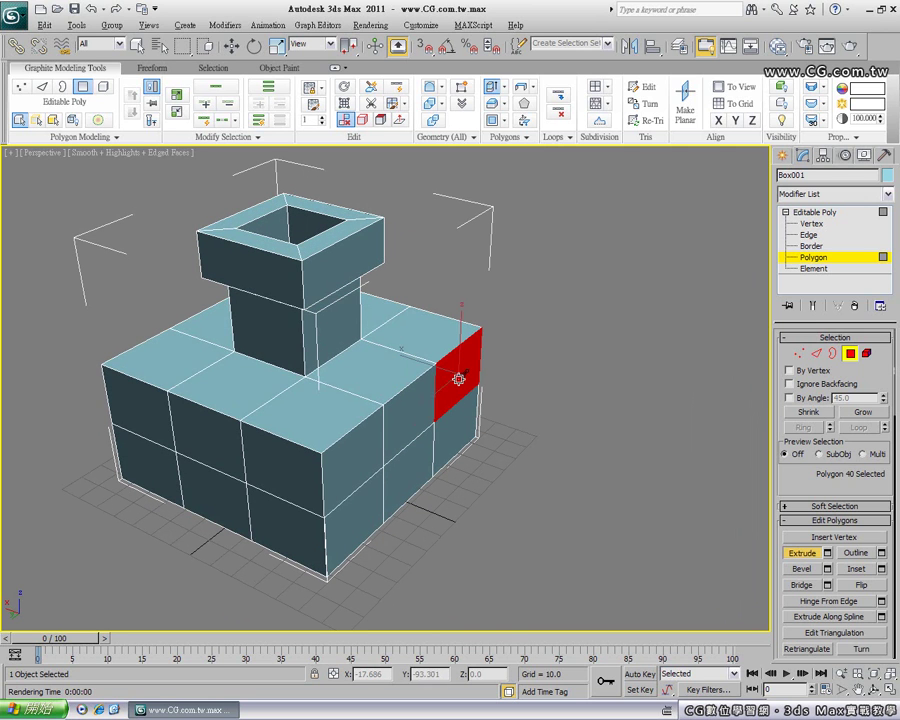
ctrl+click(366, 452)
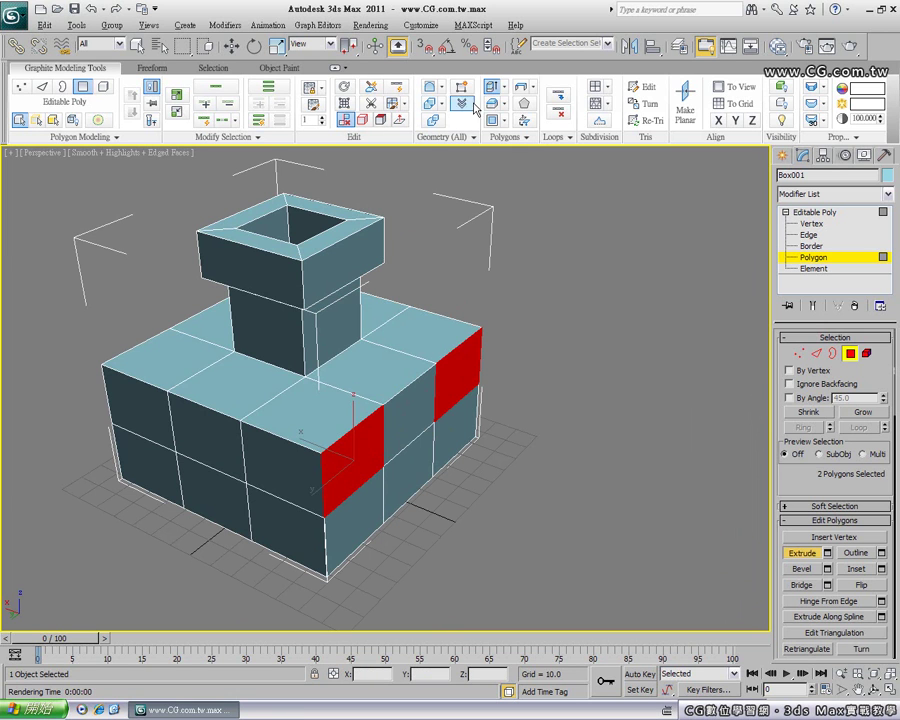
key(w)
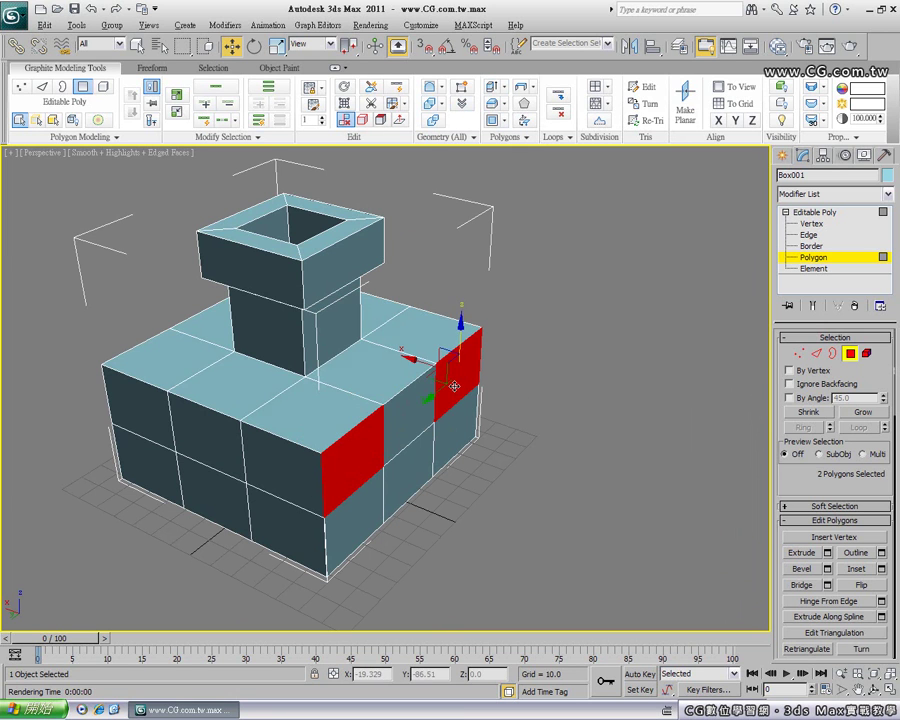
drag(456, 378, 477, 397)
key(ctrl+z)
drag(465, 361, 465, 370)
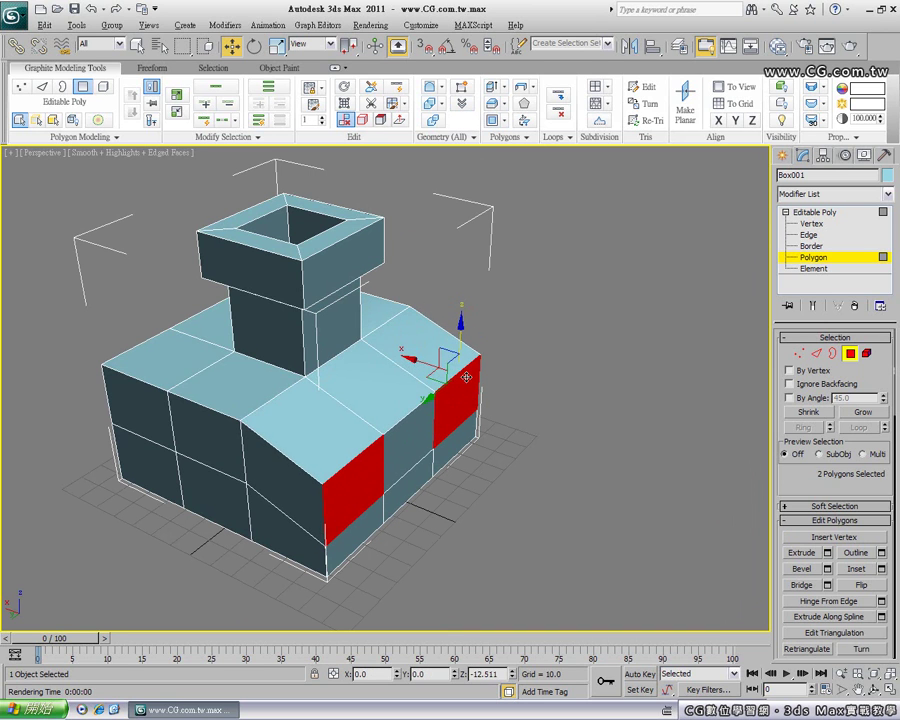
mouse_move(413, 435)
alt+middle_down()
mouse_move(426, 424)
mouse_move(282, 424)
alt+middle_up()
middle_drag(349, 348, 456, 356)
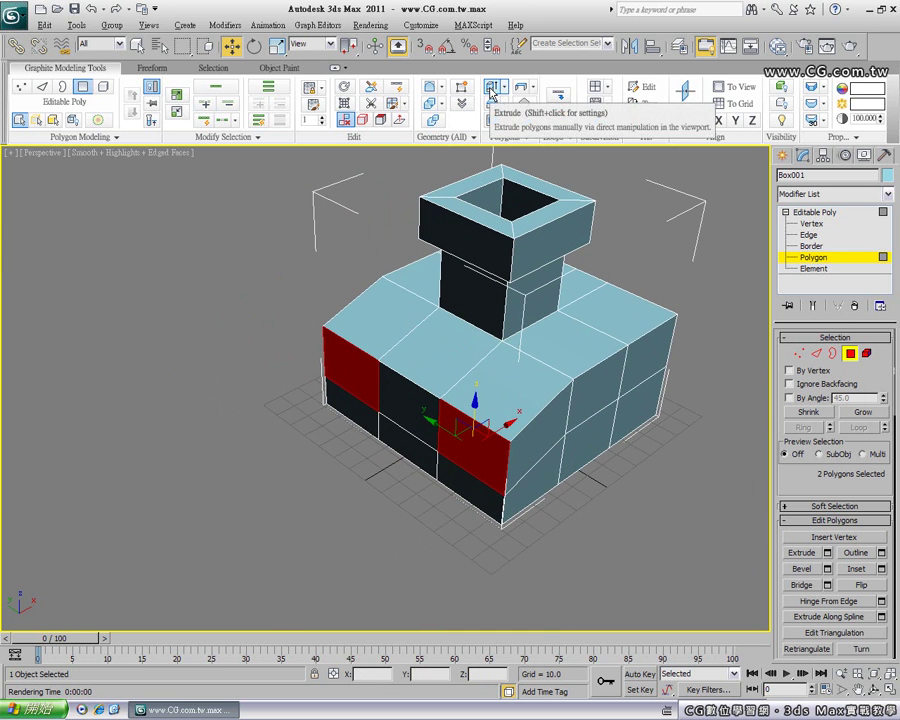
Extrude the two selected end faces outward in several passes into two long parallel arms
click(491, 89)
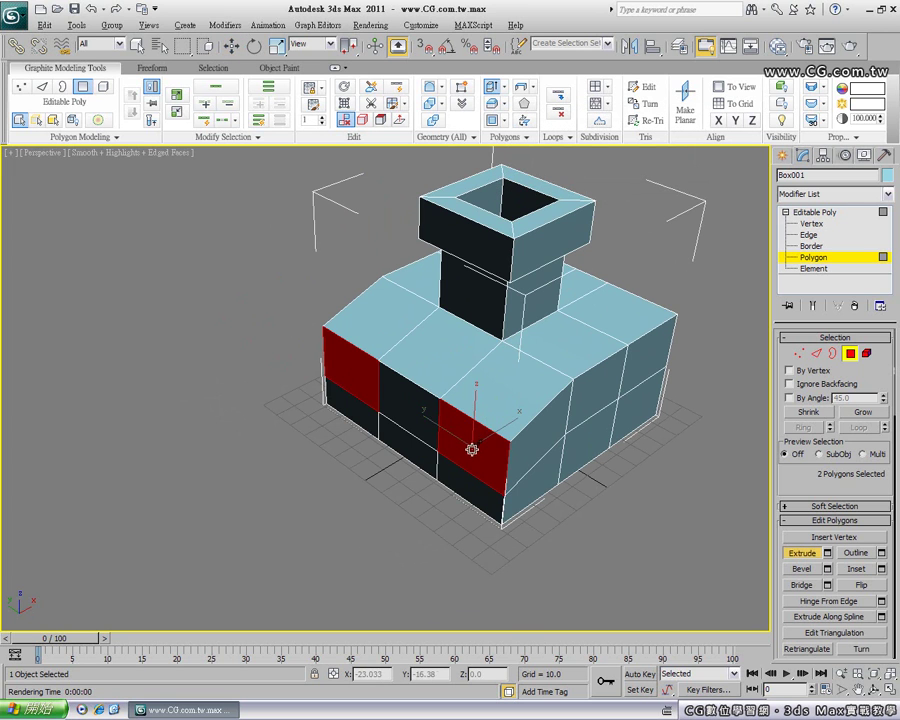
drag(470, 446, 512, 315)
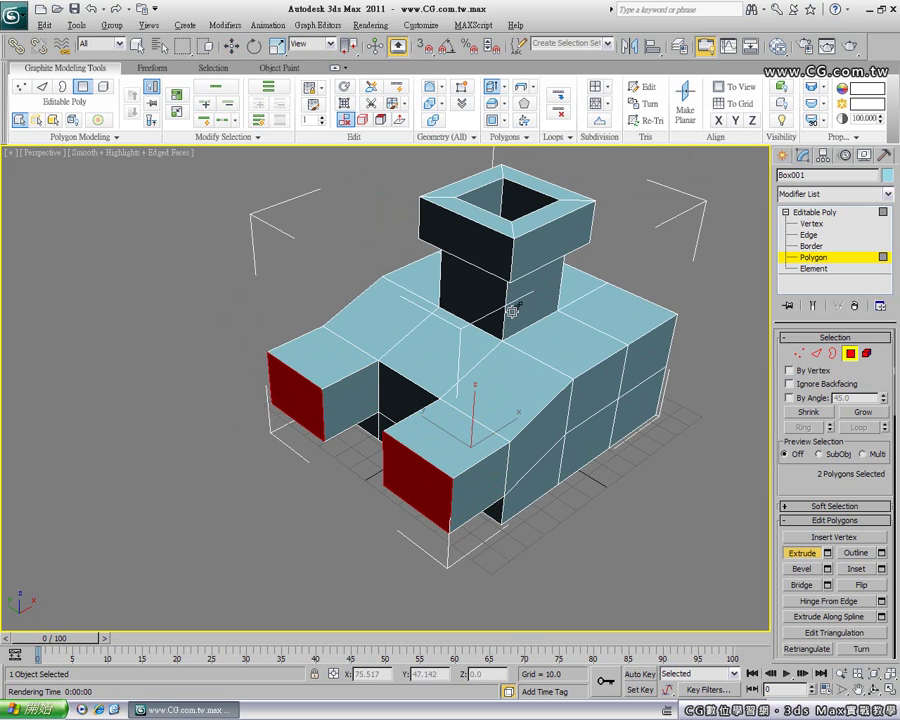
mouse_move(512, 315)
mouse_down()
mouse_move(505, 330)
mouse_move(522, 313)
mouse_up()
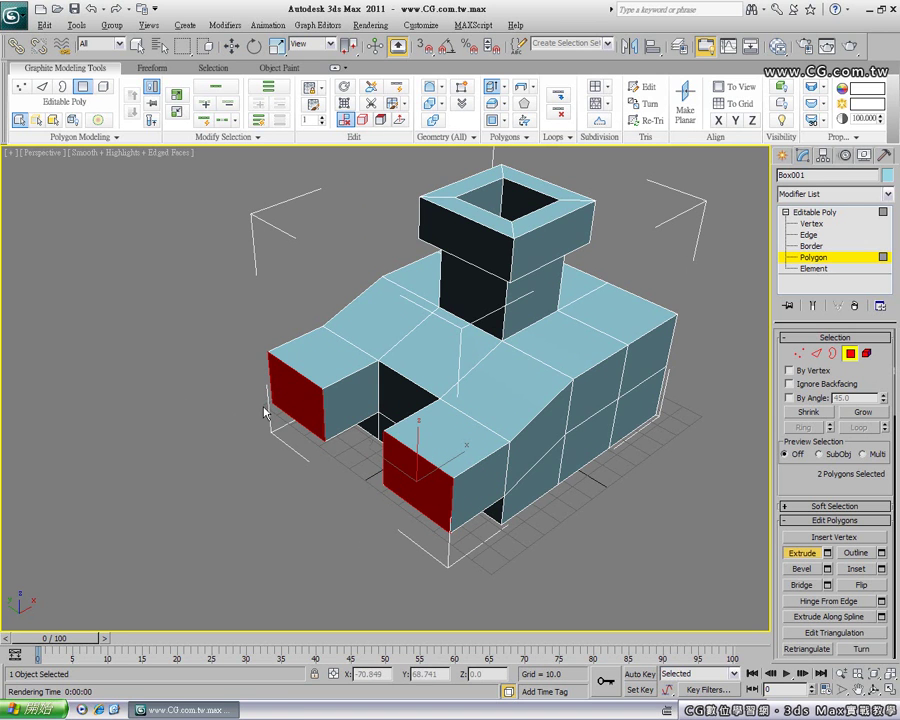
drag(299, 402, 305, 307)
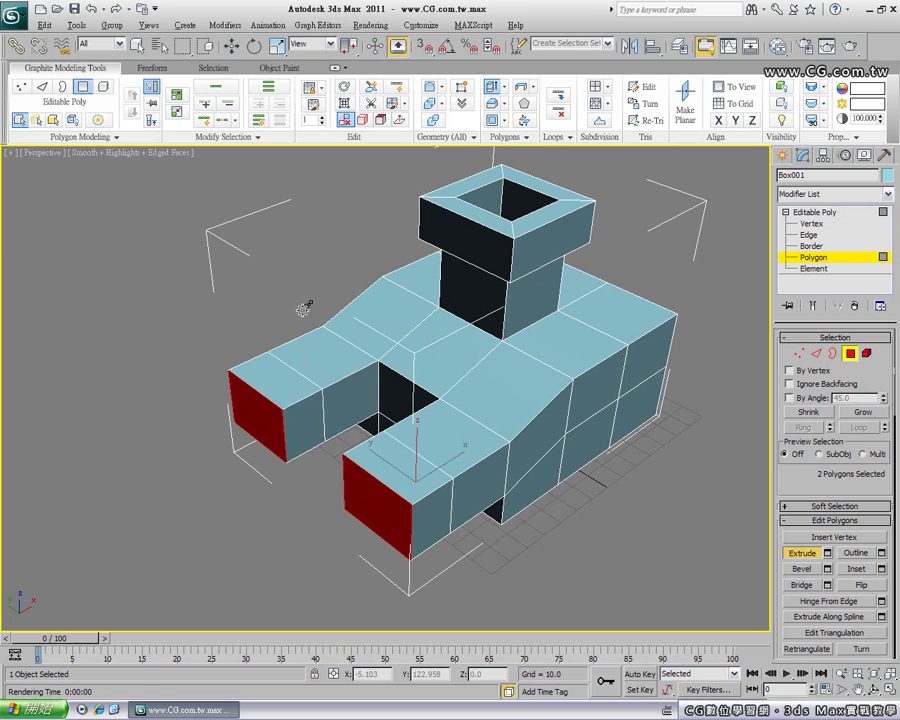
drag(302, 407, 263, 376)
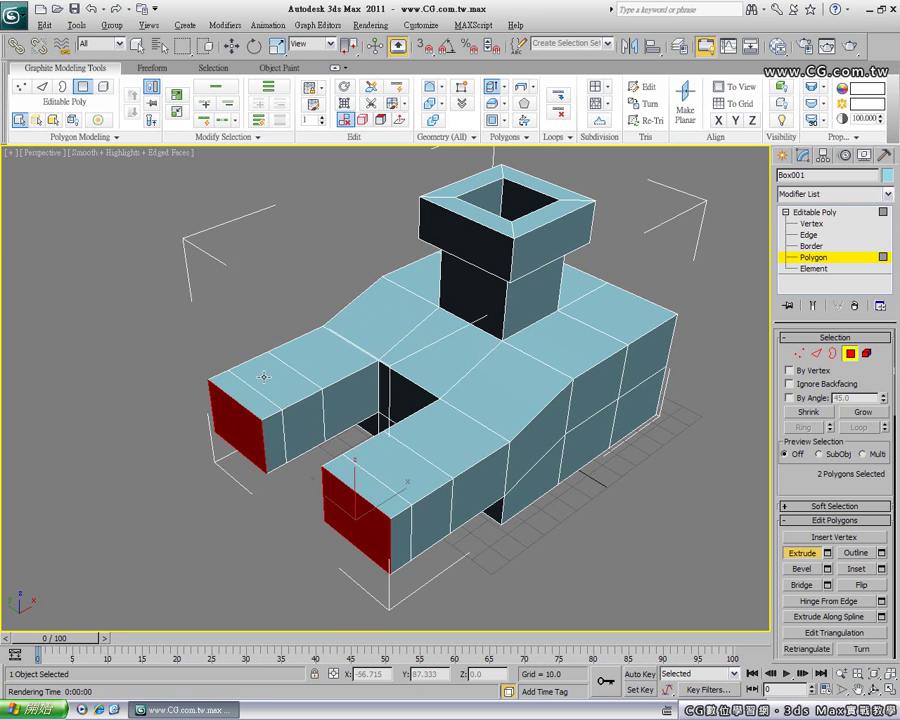
click(196, 318)
mouse_move(192, 316)
alt+middle_down()
mouse_move(300, 448)
mouse_move(446, 464)
mouse_move(426, 332)
mouse_move(413, 445)
mouse_move(395, 467)
mouse_move(404, 468)
alt+middle_up()
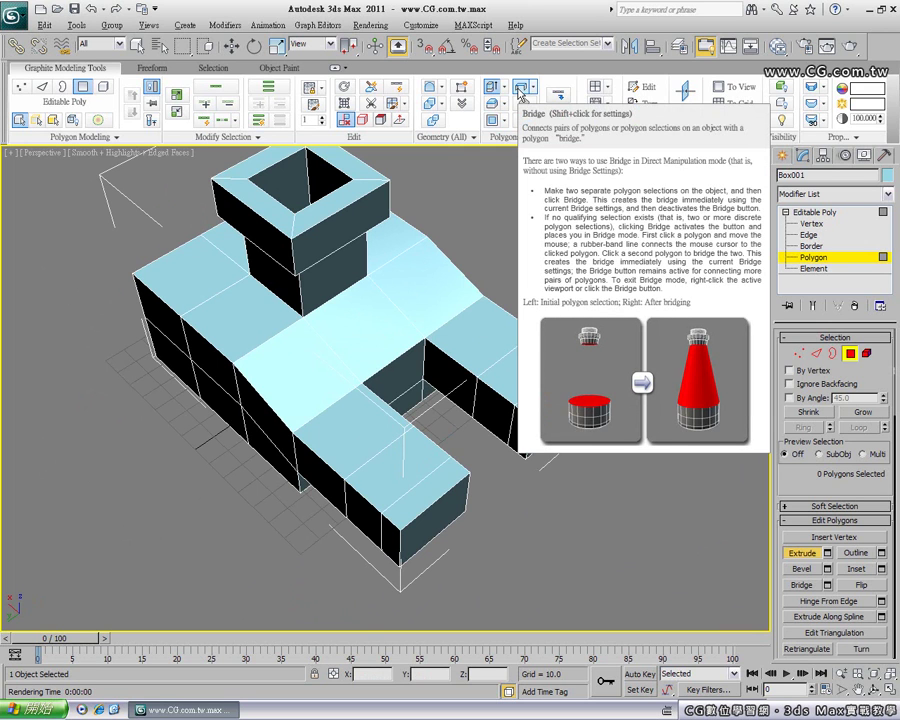
Select the facing inner faces of both arms and bridge them across the gap
click(495, 405)
alt+middle_drag(510, 480, 390, 458)
ctrl+click(305, 443)
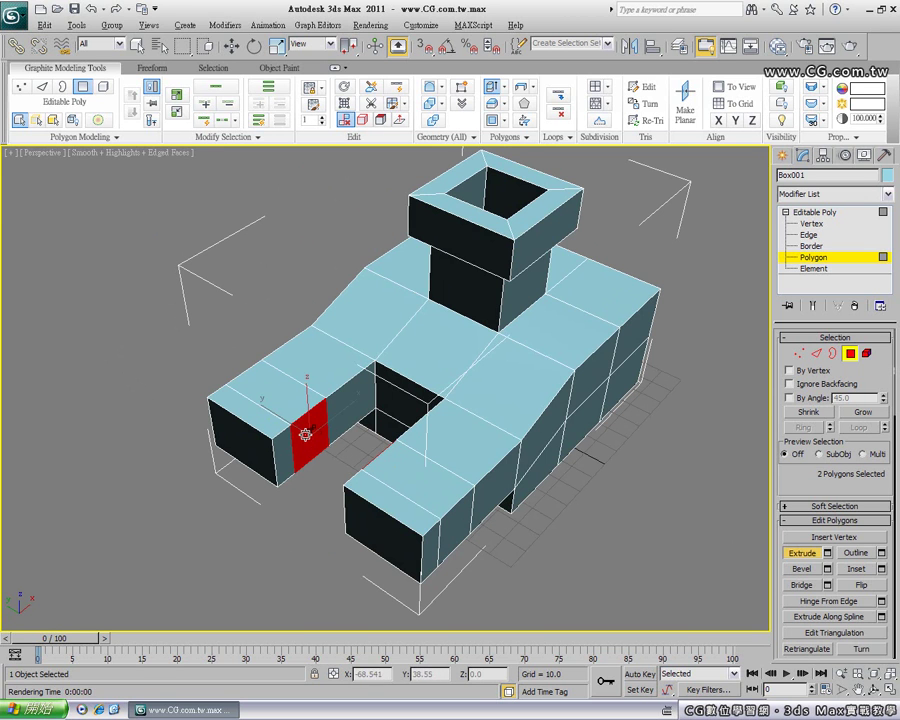
mouse_move(307, 458)
alt+middle_down()
mouse_move(442, 460)
mouse_move(318, 458)
alt+middle_up()
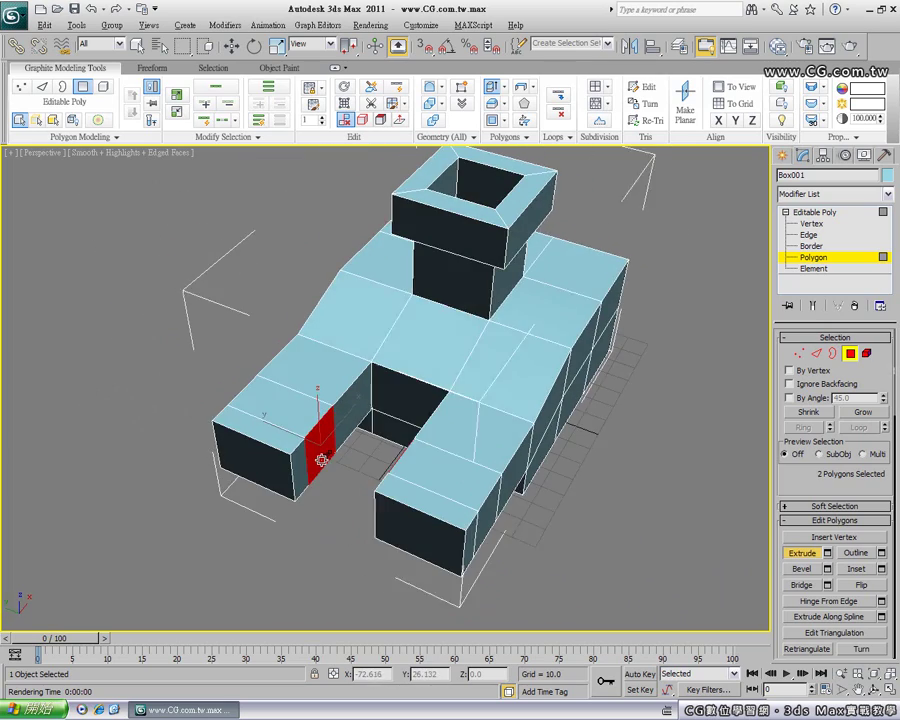
key(w)
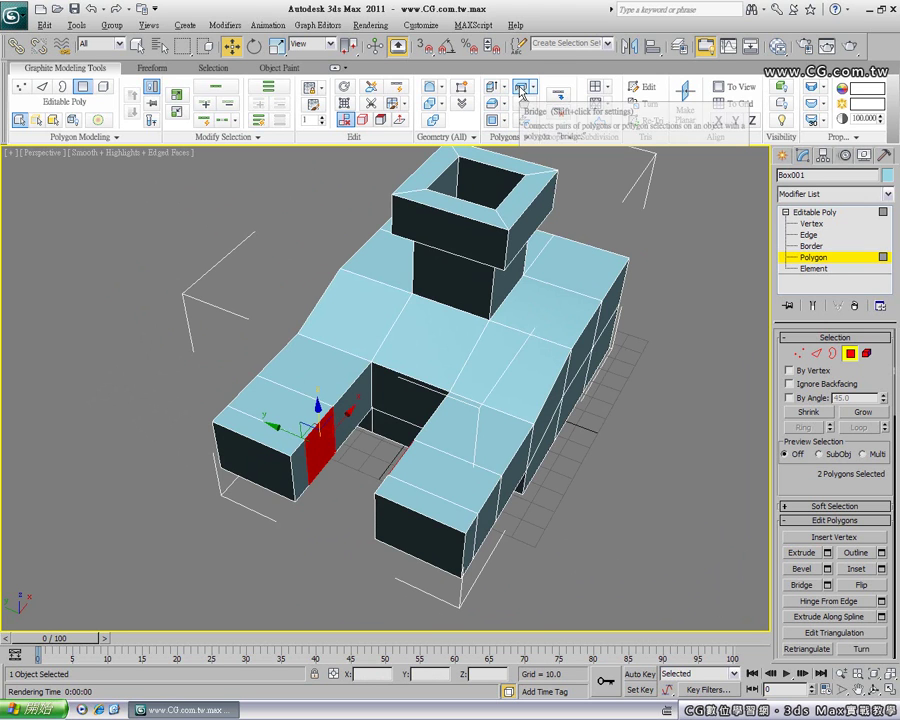
click(520, 88)
click(240, 305)
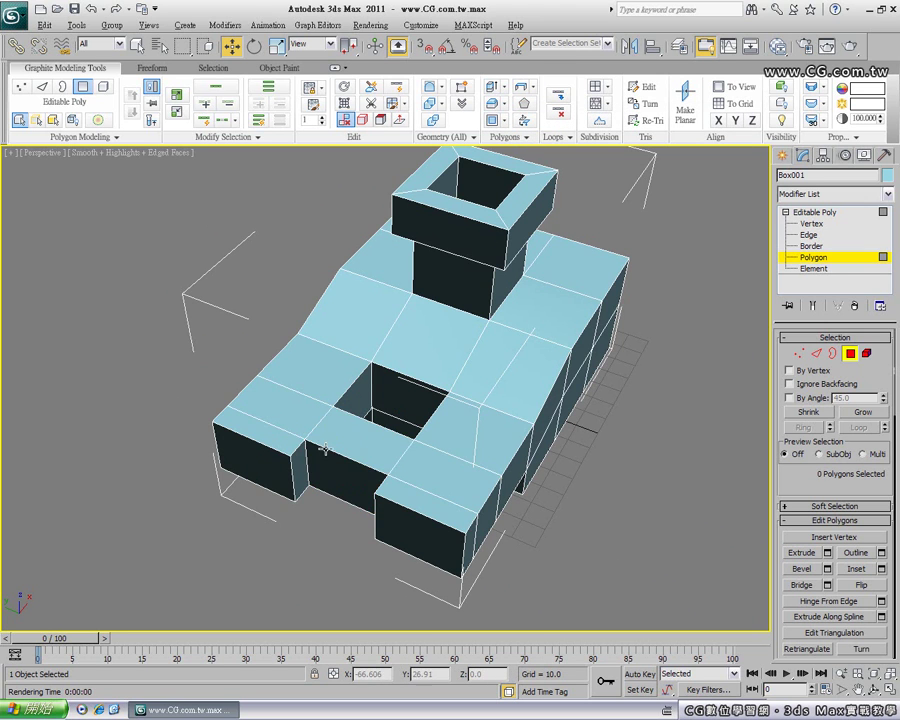
mouse_move(383, 493)
alt+middle_down()
mouse_move(401, 327)
mouse_move(403, 467)
mouse_move(494, 487)
mouse_move(479, 492)
mouse_move(526, 482)
mouse_move(466, 468)
alt+middle_up()
mouse_move(542, 454)
alt+middle_down()
mouse_move(403, 412)
mouse_move(464, 378)
alt+middle_up()
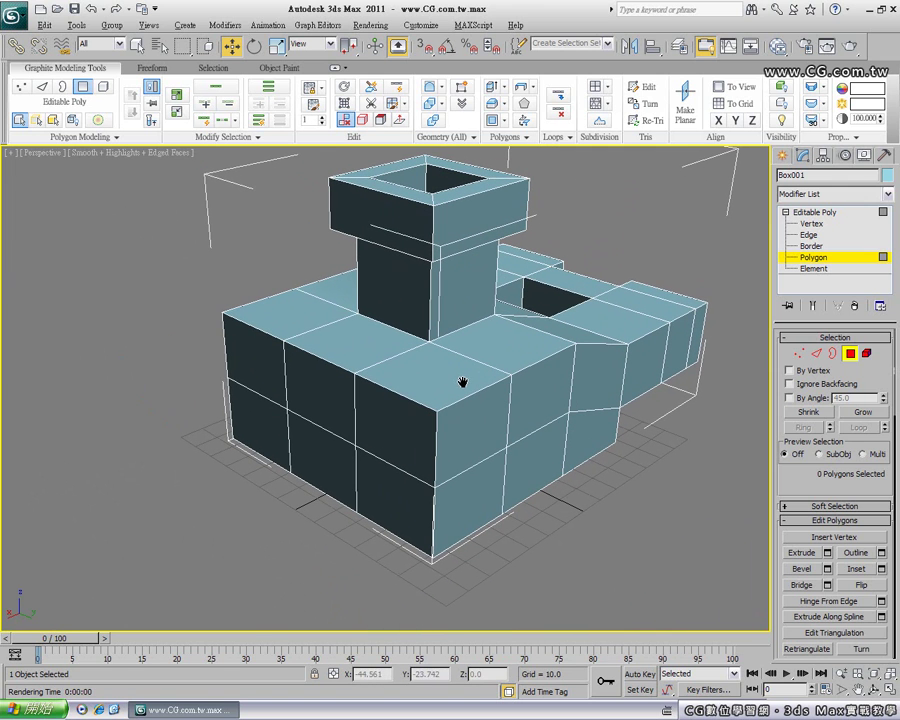
Extrude two lower faces on the opposite side outward into short arms, then pick the left arm's inner face
click(259, 424)
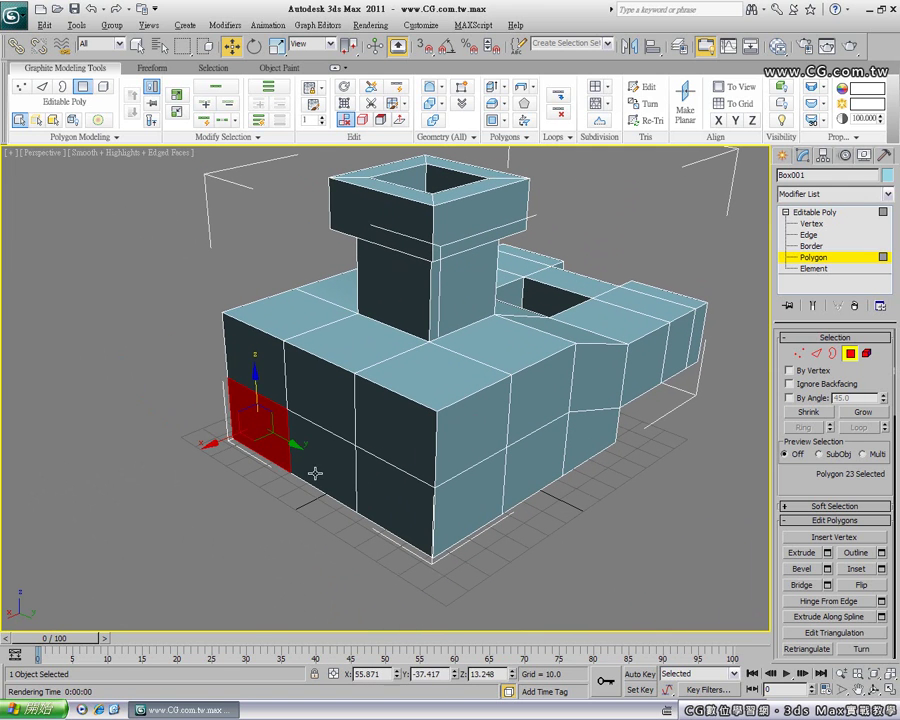
ctrl+click(387, 496)
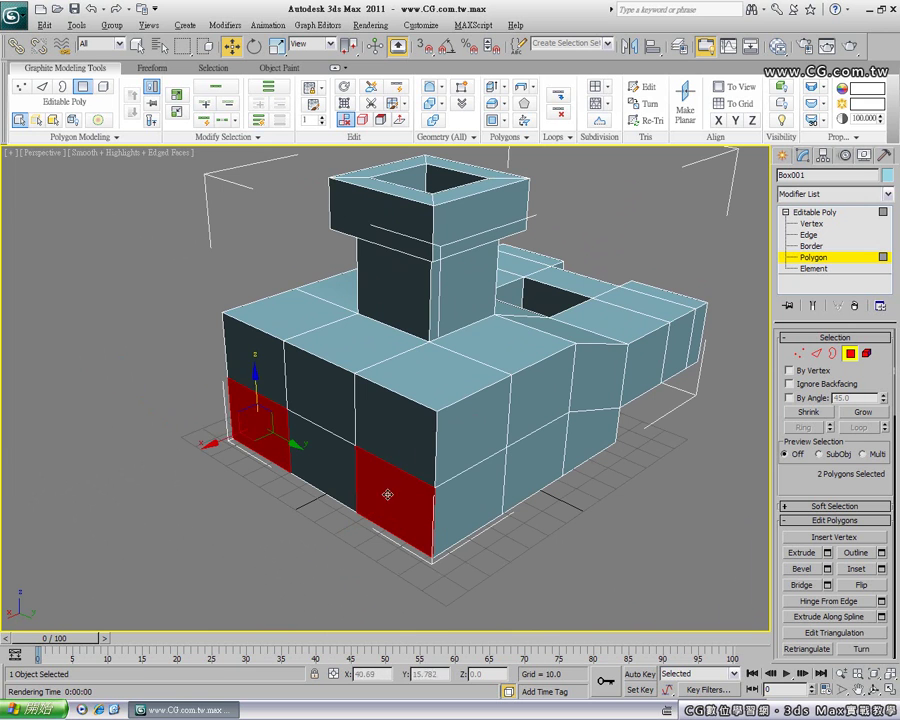
mouse_move(369, 459)
alt+middle_down()
mouse_move(398, 422)
mouse_move(376, 444)
mouse_move(397, 397)
alt+middle_up()
scroll(399, 444, down, 3)
alt+middle_drag(399, 444, 482, 222)
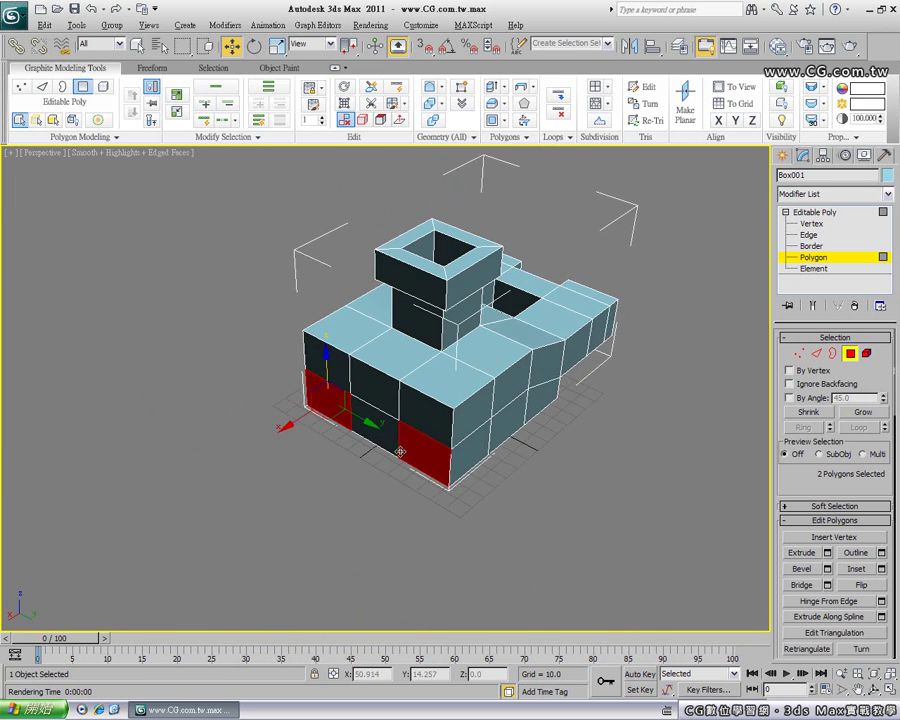
click(492, 87)
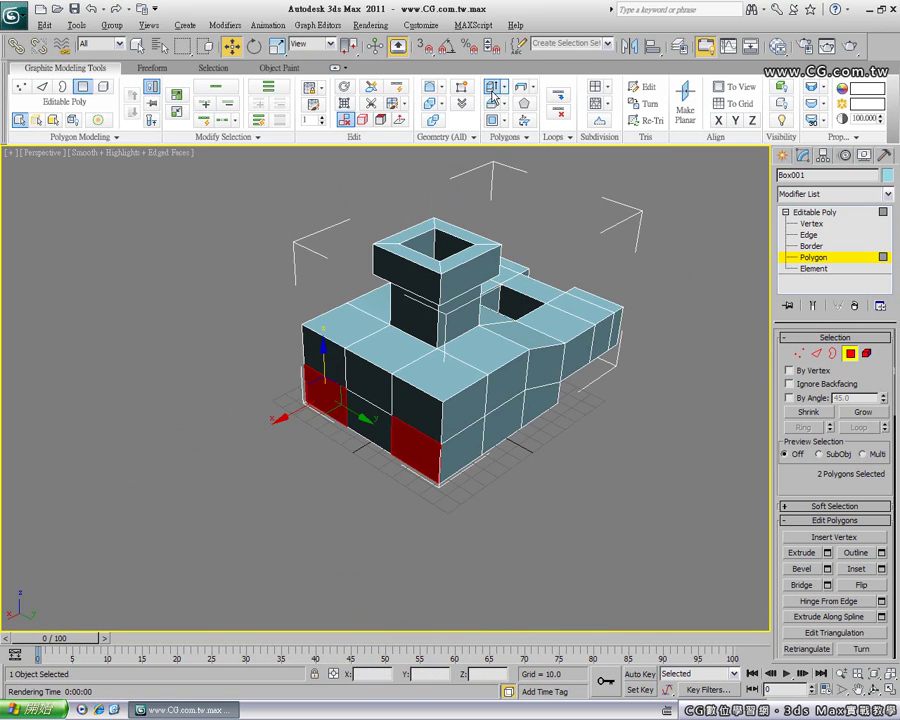
drag(401, 452, 409, 430)
drag(413, 340, 414, 296)
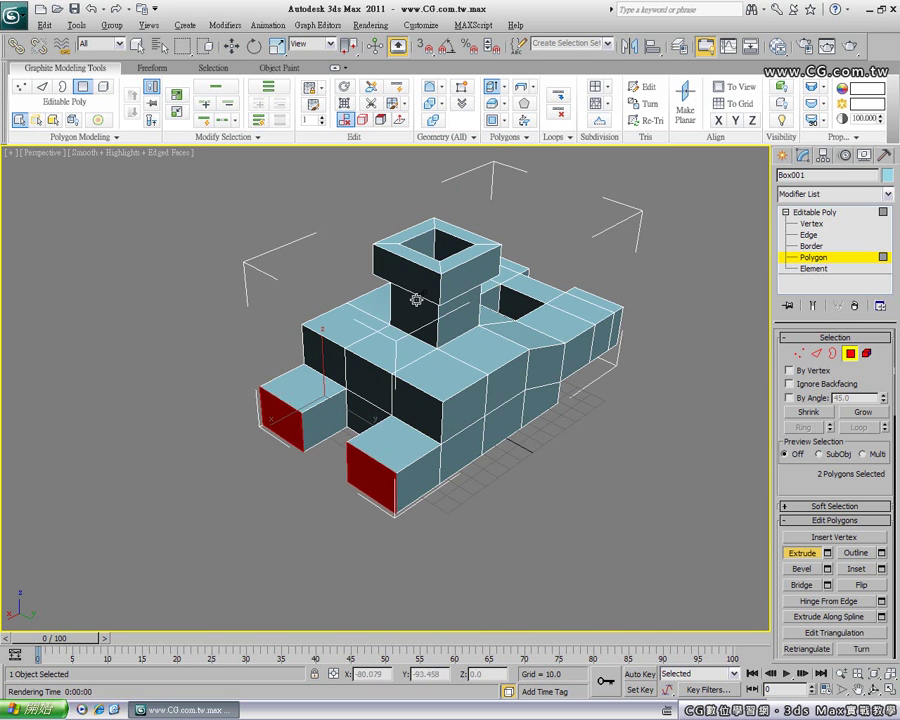
drag(368, 472, 368, 374)
click(240, 350)
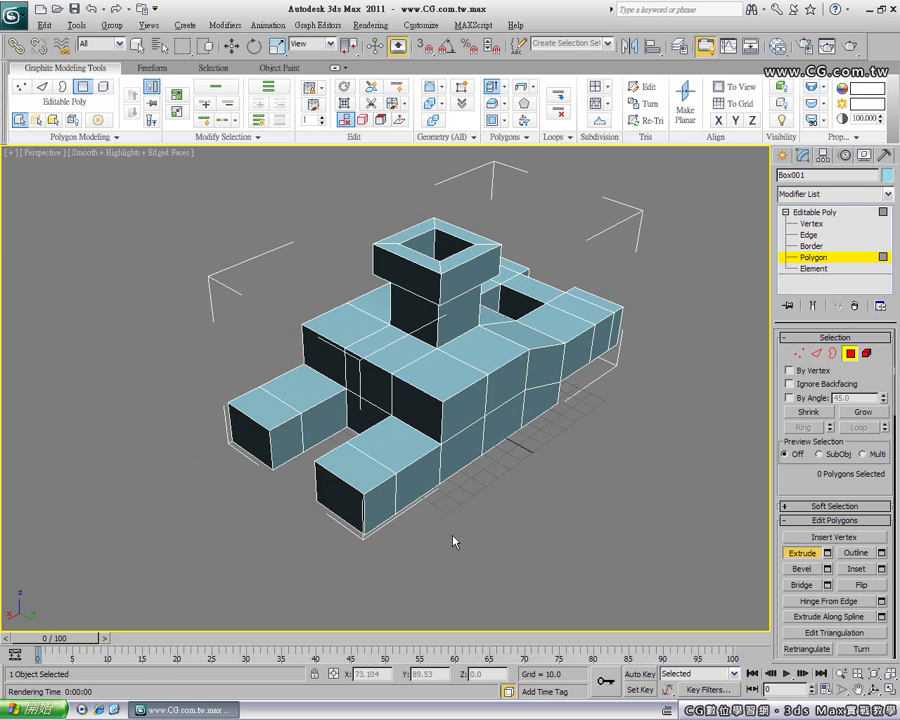
click(282, 435)
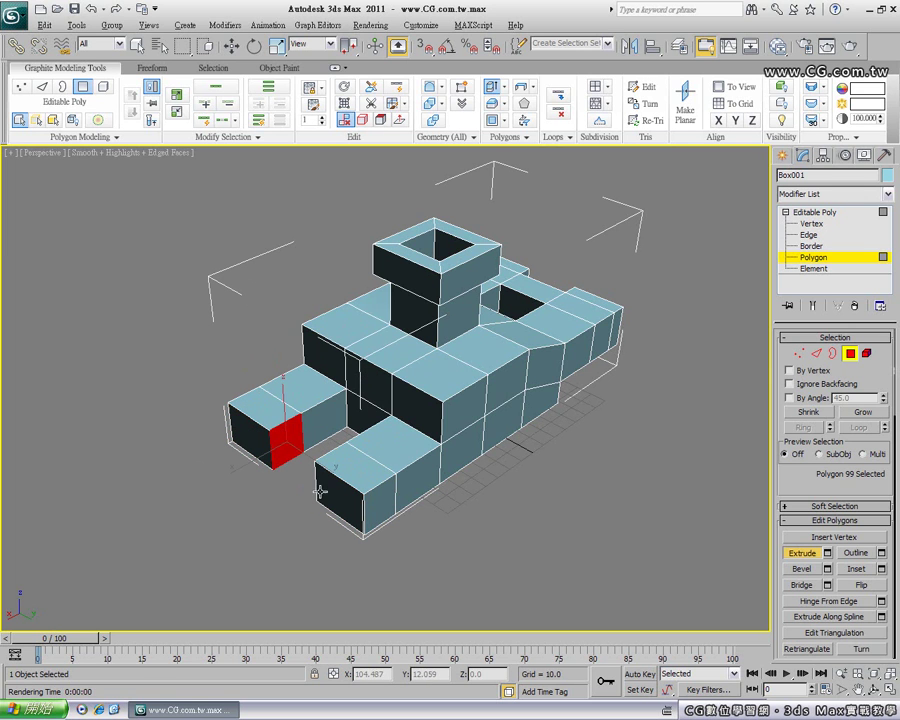
Bridge the inner faces of the two new front arms, enclosing a second square opening
alt+middle_drag(297, 498, 421, 507)
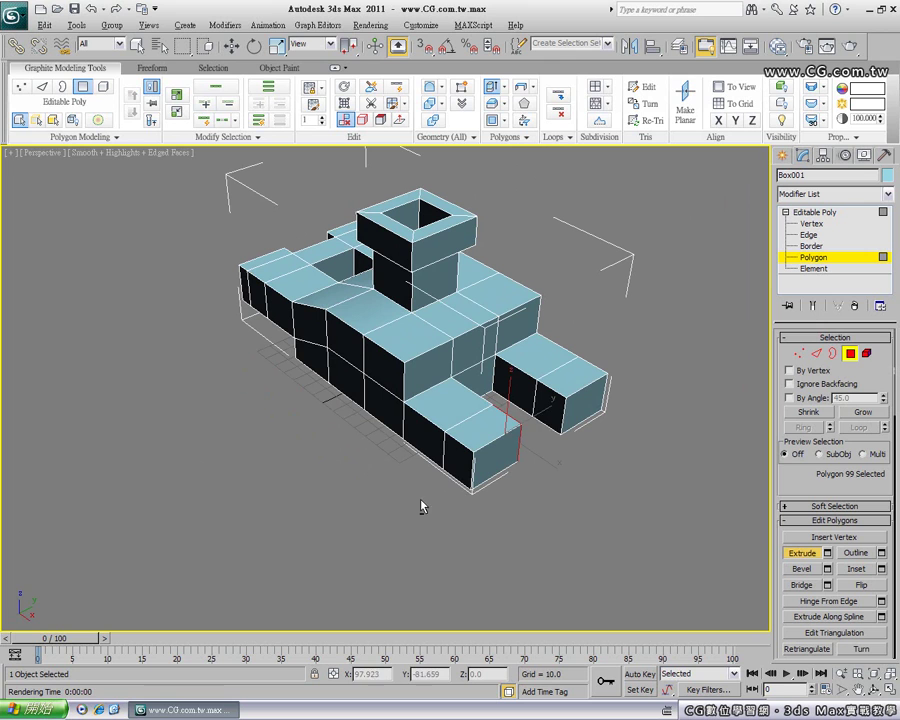
ctrl+click(544, 409)
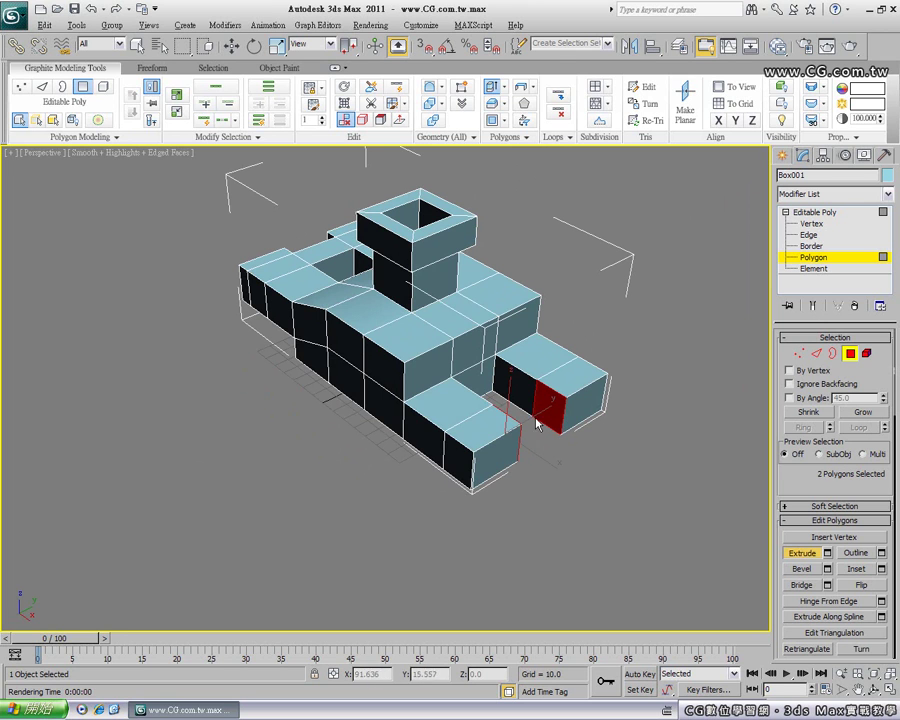
click(521, 90)
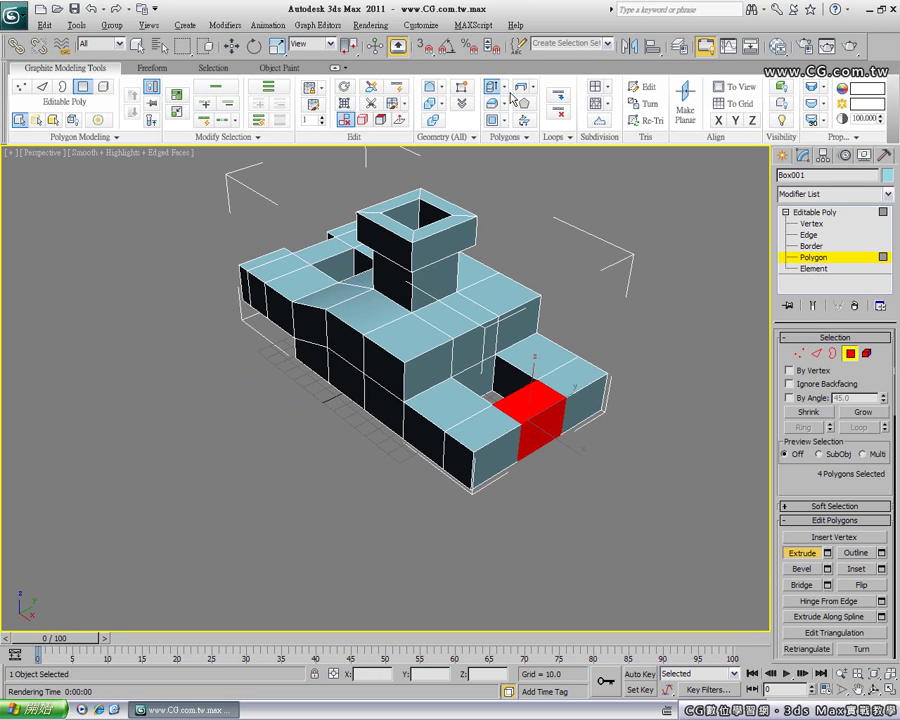
key(w)
click(548, 492)
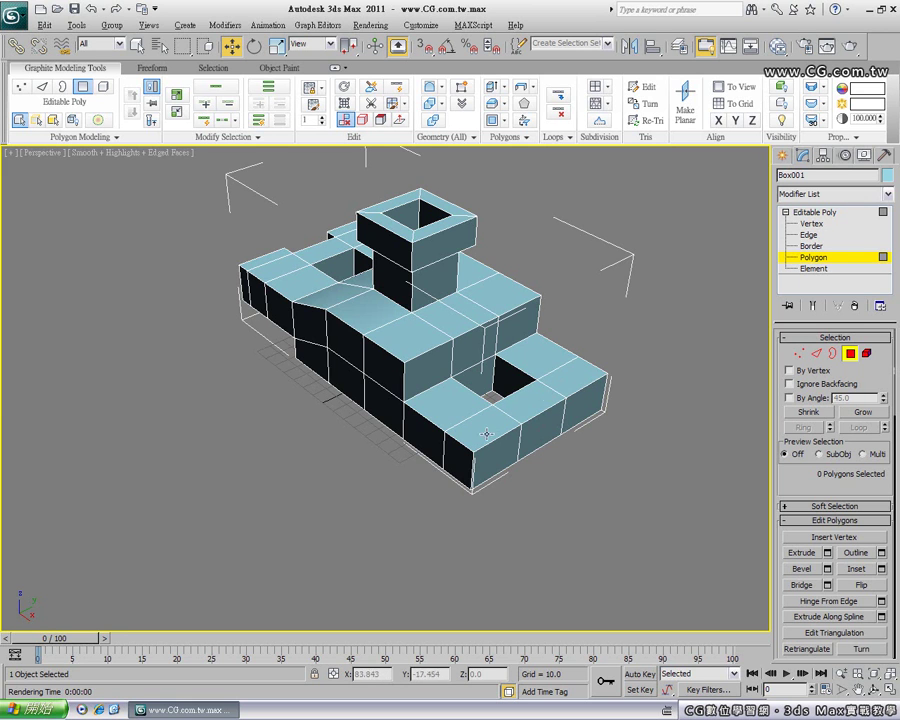
Return the Editable Poly to object level and reframe the Perspective view on the model
mouse_move(352, 504)
alt+middle_down()
mouse_move(504, 494)
mouse_move(490, 522)
mouse_move(348, 519)
mouse_move(358, 507)
alt+middle_up()
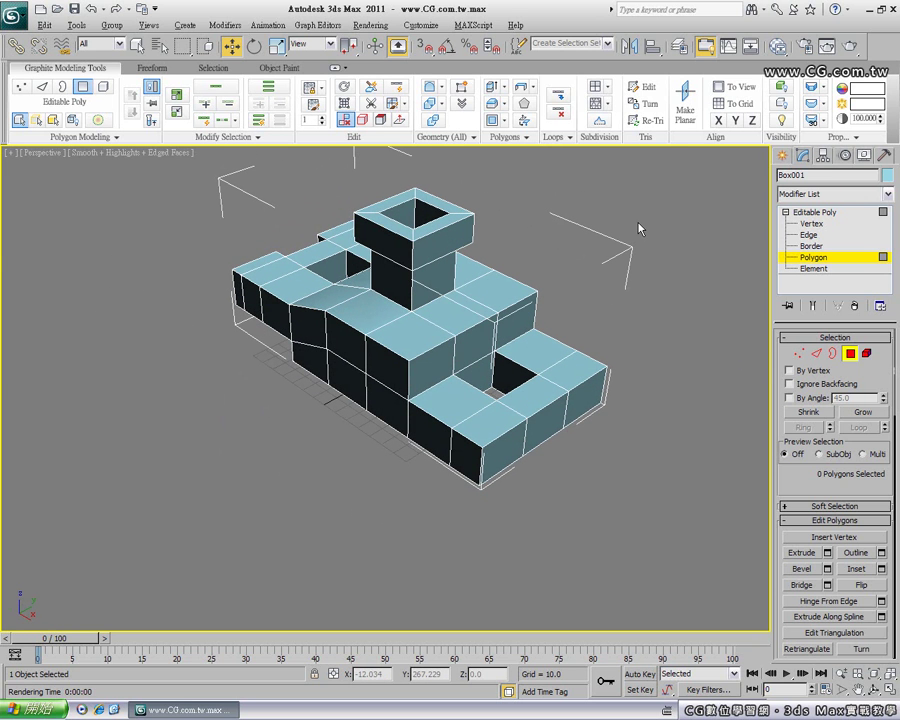
middle_drag(444, 250, 504, 286)
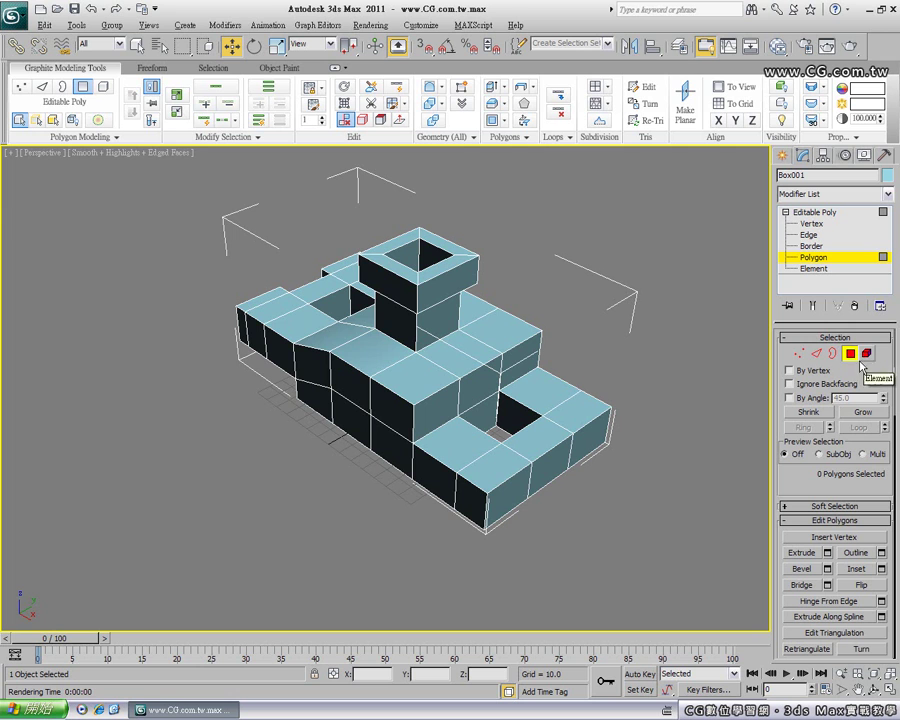
click(813, 257)
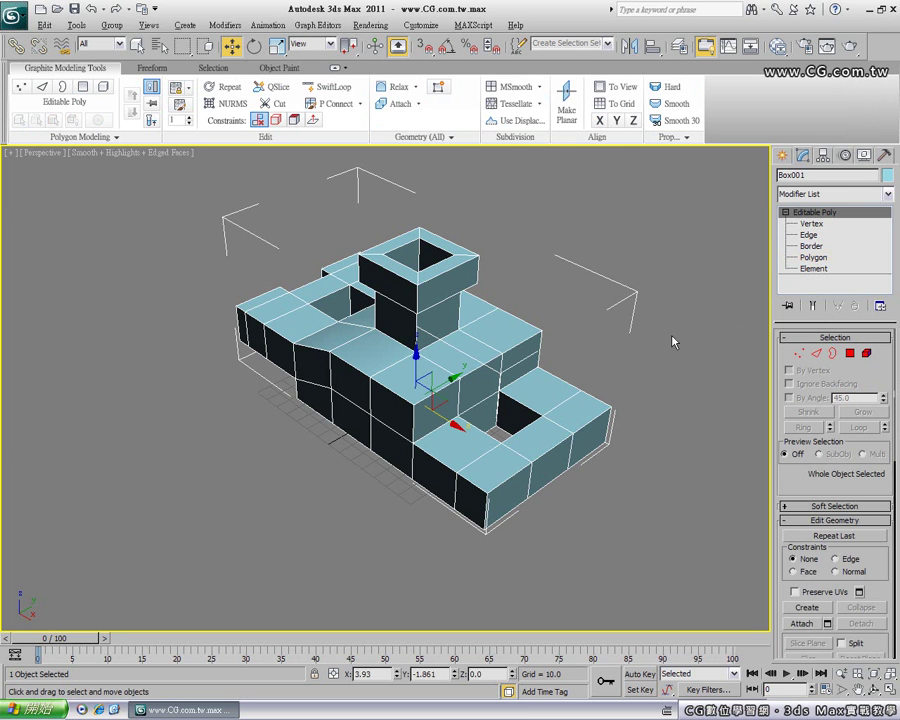
middle_drag(434, 372, 417, 394)
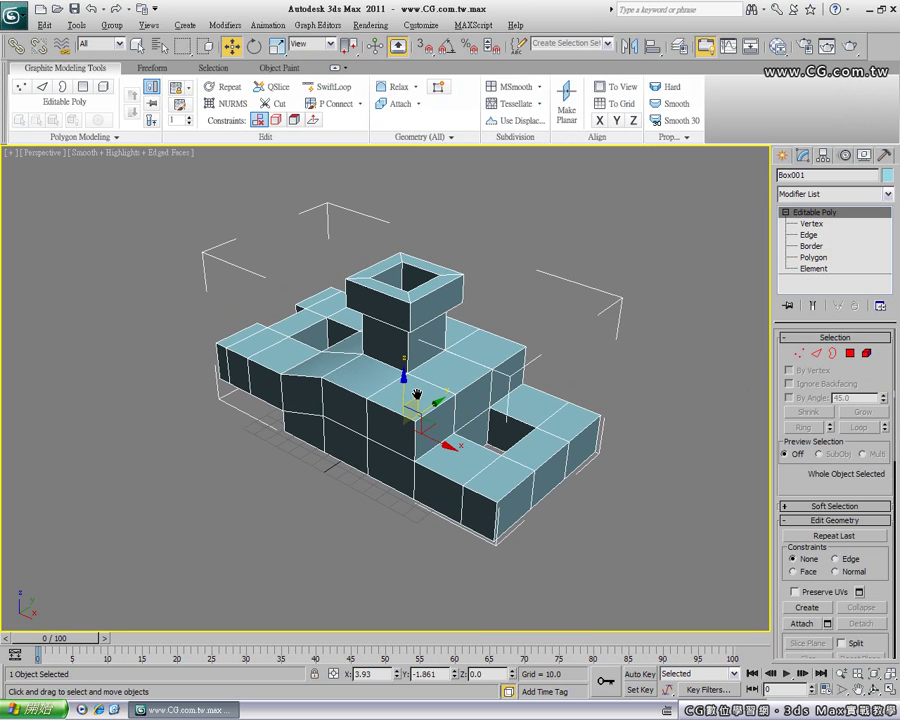